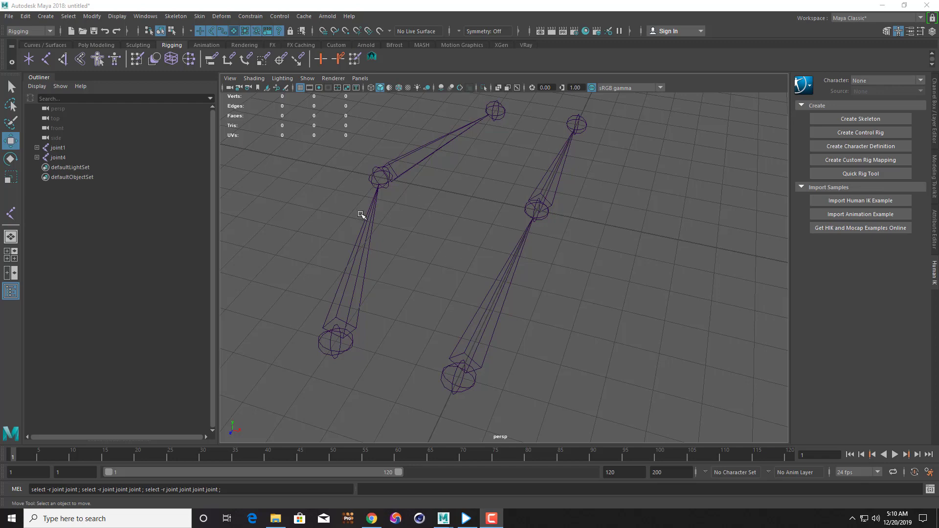
Step: Frame both leg chains and select joint4, the left chain's root joint
{"action": "mouse_move", "coordinate": [362, 216]}
{"action": "right_mouse_down", "text": "alt"}
{"action": "mouse_move", "coordinate": [181, 160]}
{"action": "mouse_move", "coordinate": [522, 281]}
{"action": "right_mouse_up", "text": "alt"}
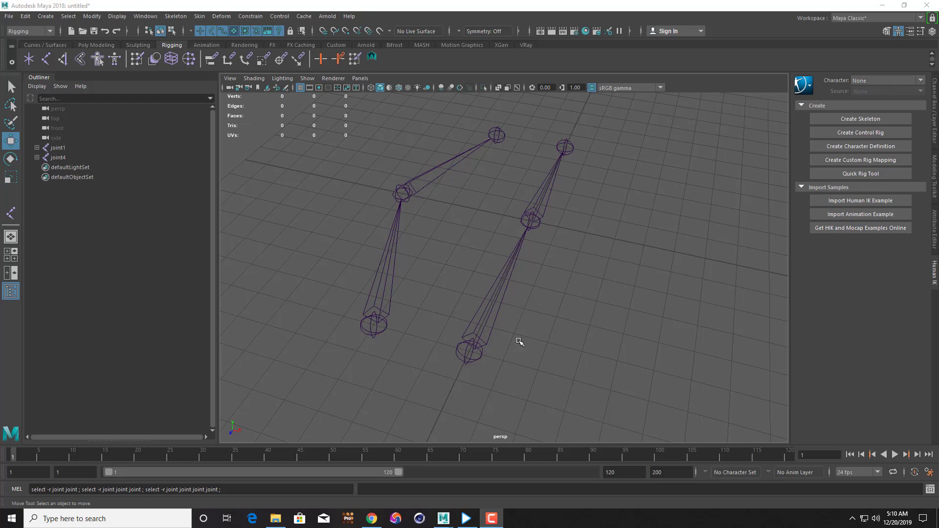
{"action": "mouse_move", "coordinate": [526, 348]}
{"action": "left_mouse_down", "text": "alt"}
{"action": "mouse_move", "coordinate": [558, 339]}
{"action": "mouse_move", "coordinate": [552, 293]}
{"action": "left_mouse_up", "text": "alt"}
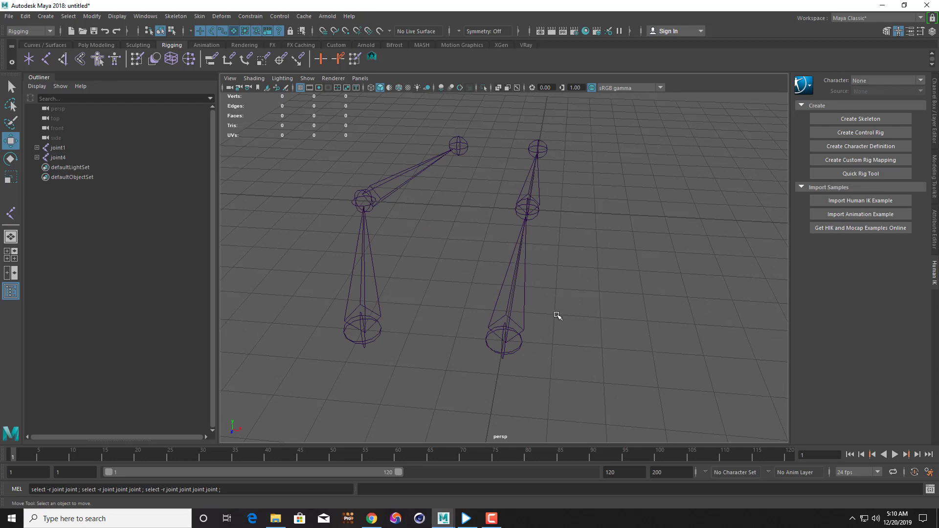
{"action": "mouse_move", "coordinate": [556, 317]}
{"action": "right_mouse_down", "text": "alt"}
{"action": "mouse_move", "coordinate": [583, 315]}
{"action": "mouse_move", "coordinate": [561, 320]}
{"action": "mouse_move", "coordinate": [589, 327]}
{"action": "mouse_move", "coordinate": [567, 340]}
{"action": "right_mouse_up", "text": "alt"}
{"action": "mouse_move", "coordinate": [566, 340]}
{"action": "left_mouse_down", "text": "alt"}
{"action": "mouse_move", "coordinate": [457, 347]}
{"action": "mouse_move", "coordinate": [579, 385]}
{"action": "left_mouse_up", "text": "alt"}
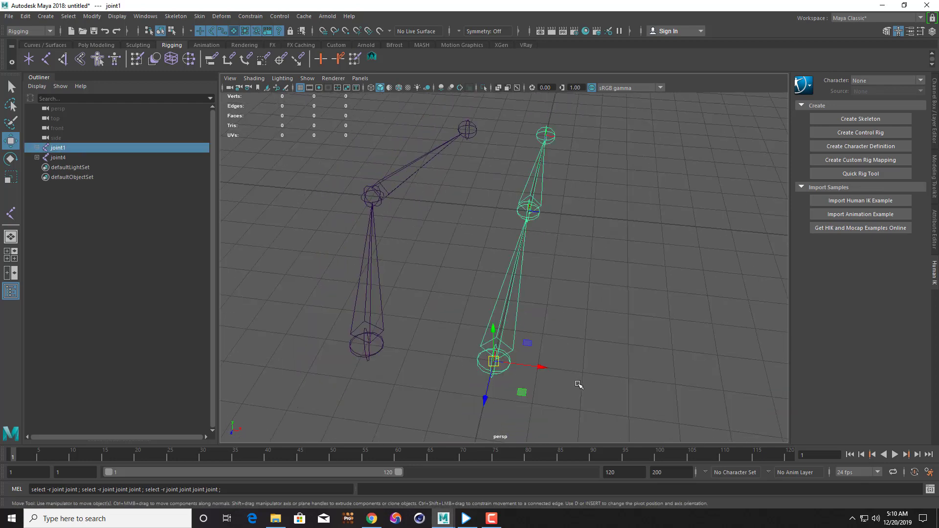
{"action": "left_click_drag", "start_coordinate": [340, 337], "coordinate": [412, 369], "text": "shift"}
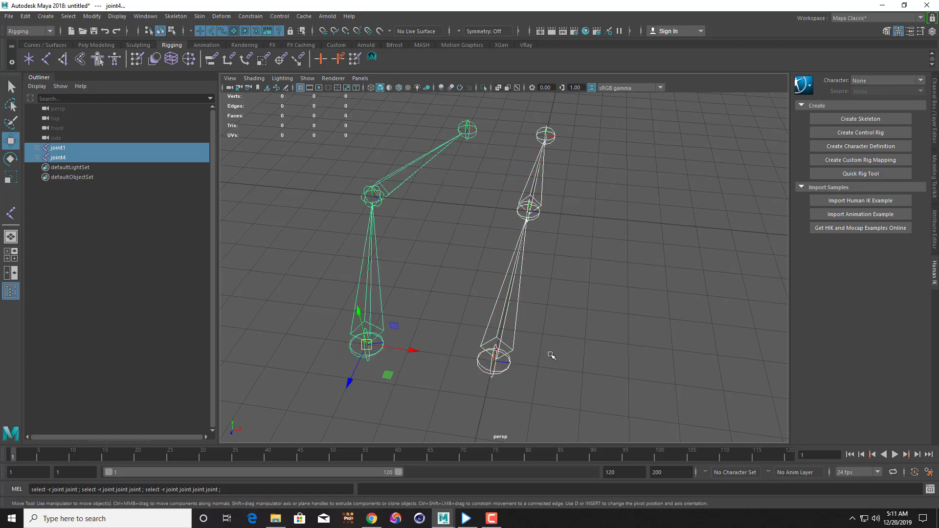
{"action": "mouse_move", "coordinate": [568, 344]}
{"action": "left_mouse_down", "text": "alt"}
{"action": "mouse_move", "coordinate": [576, 354]}
{"action": "mouse_move", "coordinate": [524, 361]}
{"action": "left_mouse_up", "text": "alt"}
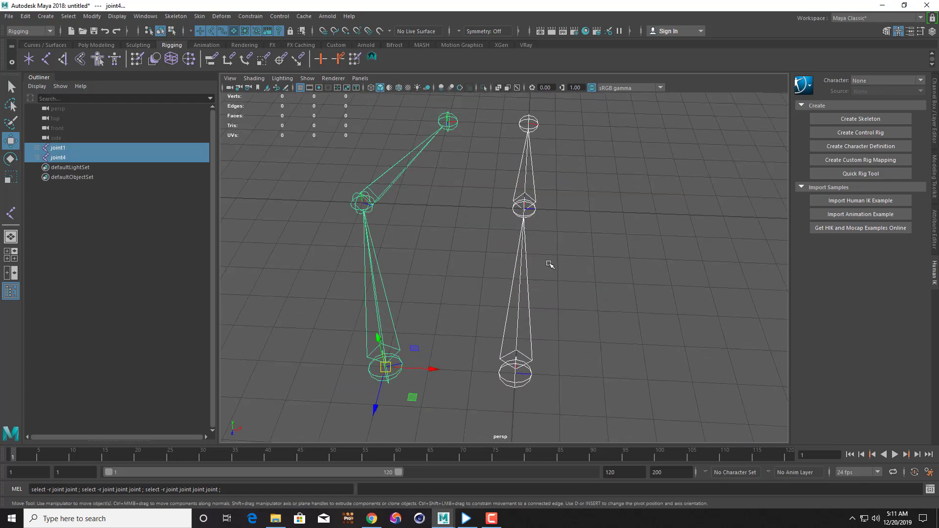
{"action": "left_click_drag", "start_coordinate": [565, 258], "coordinate": [562, 275], "text": "alt"}
{"action": "left_click", "coordinate": [375, 380]}
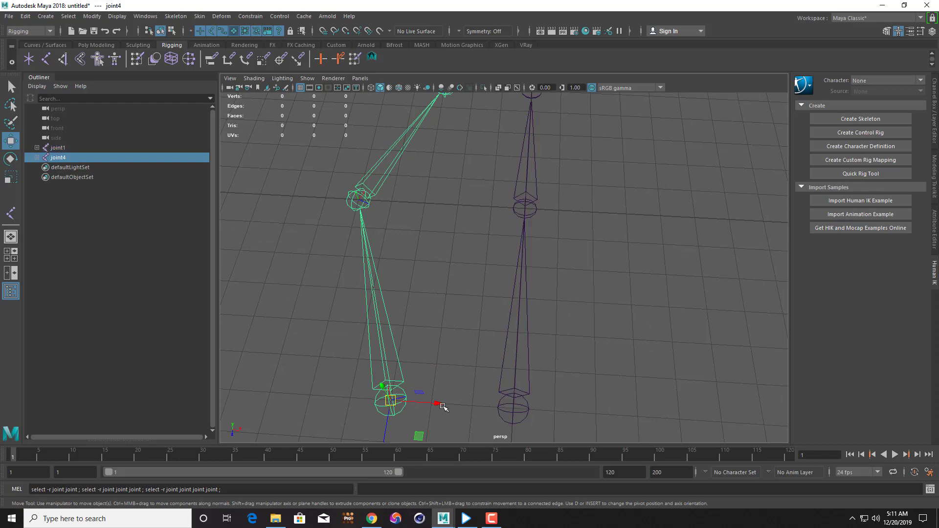
{"action": "left_click_drag", "start_coordinate": [375, 379], "coordinate": [341, 342], "text": "alt"}
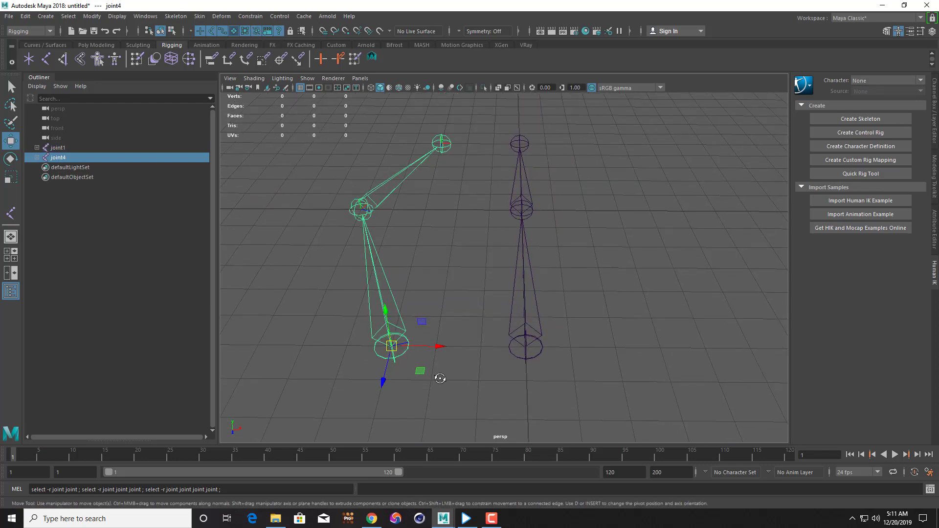
{"action": "left_click_drag", "start_coordinate": [438, 378], "coordinate": [439, 381], "text": "alt"}
Step: Rotate joint4 so the left leg chain swings into a bent, leaning pose
{"action": "key", "text": "e"}
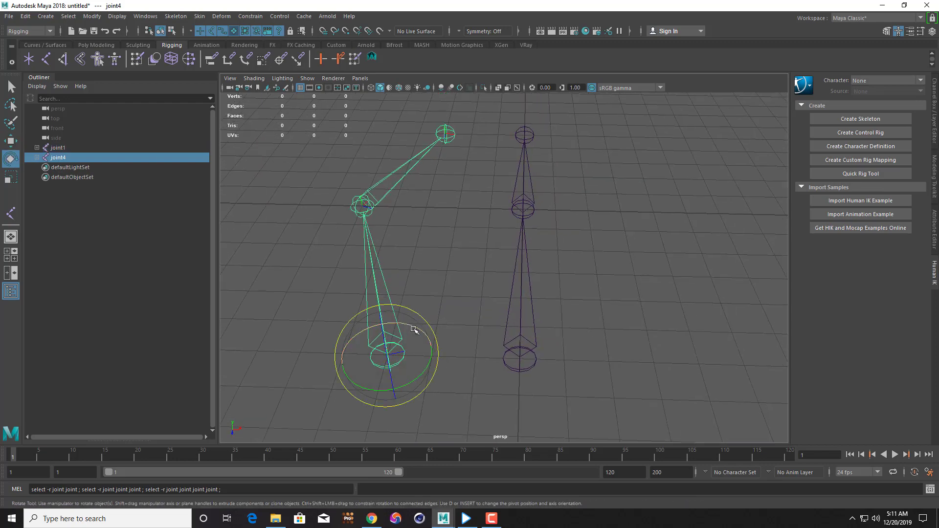
{"action": "mouse_move", "coordinate": [407, 325]}
{"action": "left_mouse_down"}
{"action": "mouse_move", "coordinate": [425, 338]}
{"action": "mouse_move", "coordinate": [410, 329]}
{"action": "left_mouse_up"}
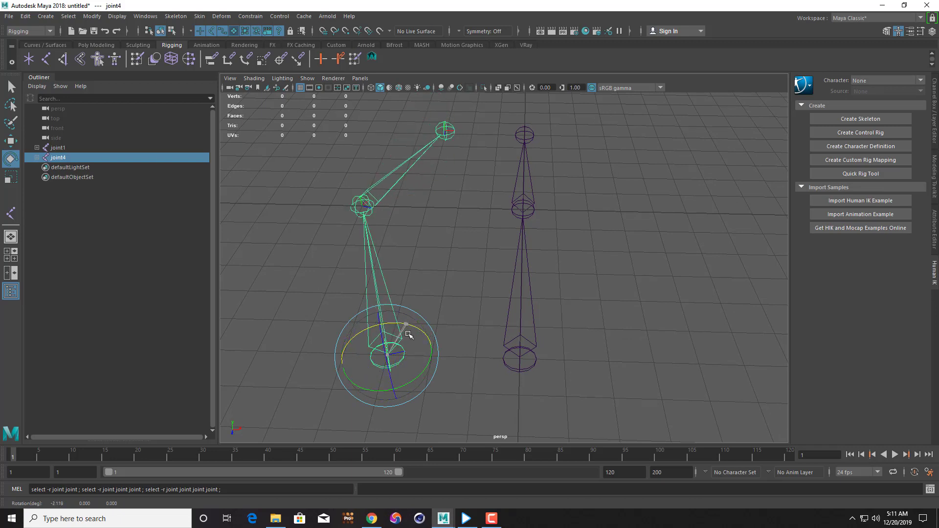
{"action": "key", "text": "ctrl+z"}
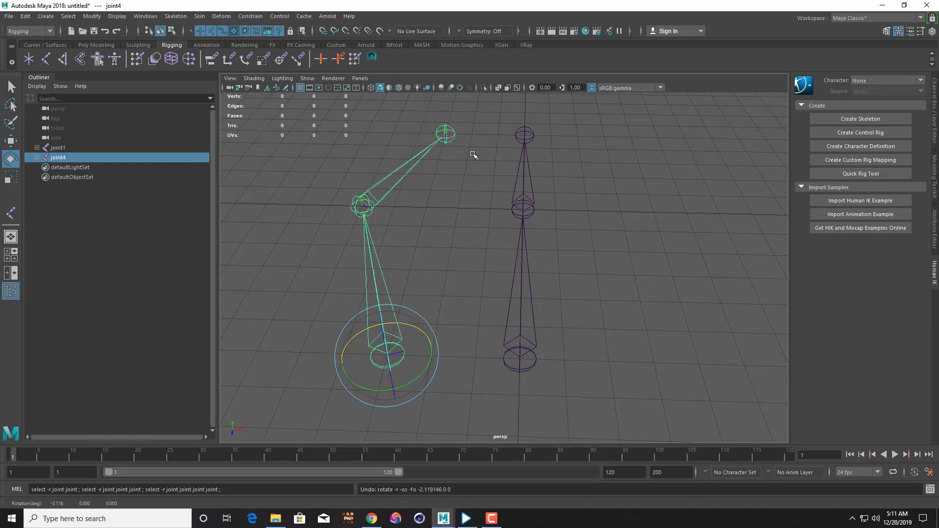
{"action": "mouse_move", "coordinate": [406, 327]}
{"action": "left_mouse_down"}
{"action": "mouse_move", "coordinate": [425, 335]}
{"action": "mouse_move", "coordinate": [376, 334]}
{"action": "mouse_move", "coordinate": [430, 338]}
{"action": "left_mouse_up"}
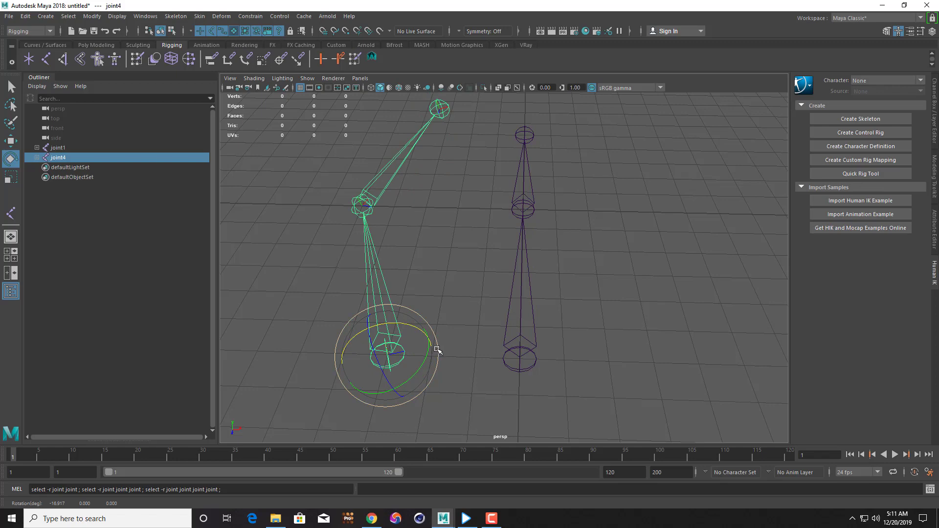
{"action": "left_click_drag", "start_coordinate": [476, 239], "coordinate": [533, 249], "text": "alt"}
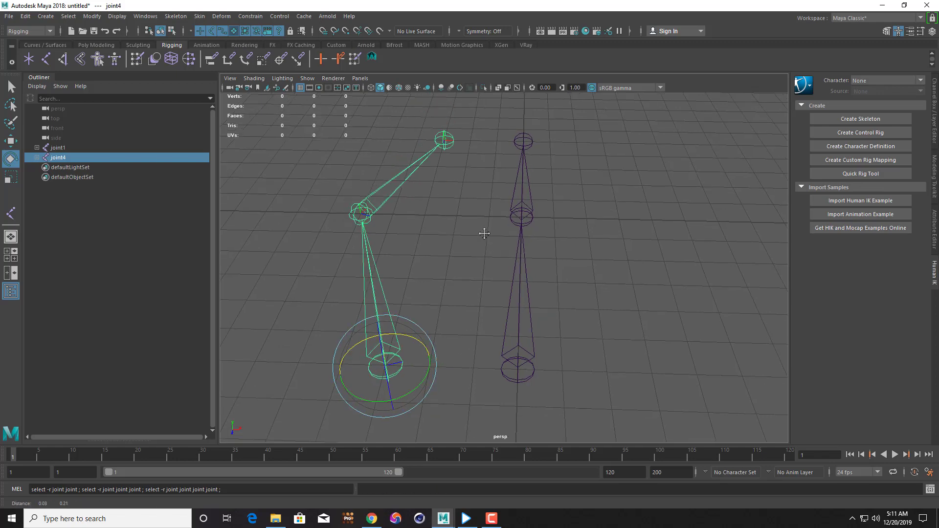
{"action": "left_click_drag", "start_coordinate": [558, 285], "coordinate": [540, 368], "text": "alt"}
{"action": "left_click", "coordinate": [505, 378]}
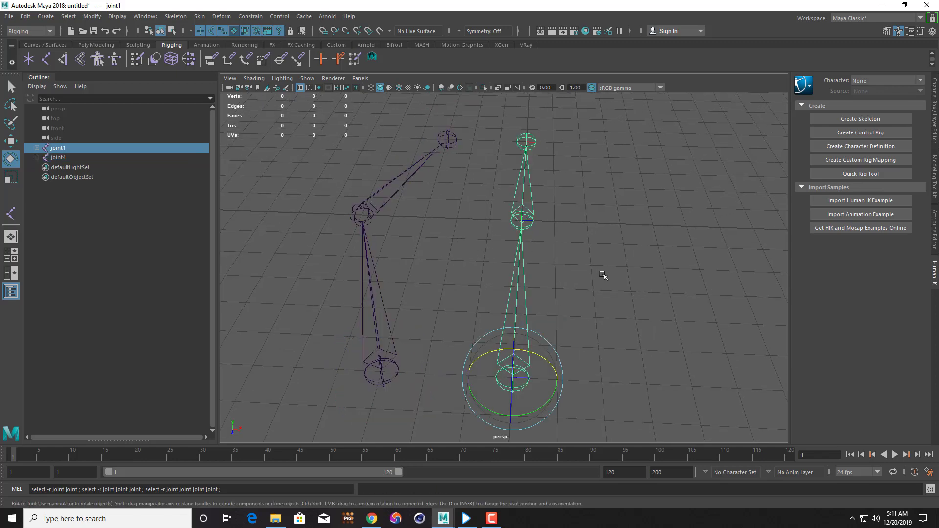
{"action": "left_click_drag", "start_coordinate": [604, 273], "coordinate": [528, 259], "text": "alt"}
{"action": "key", "text": "w"}
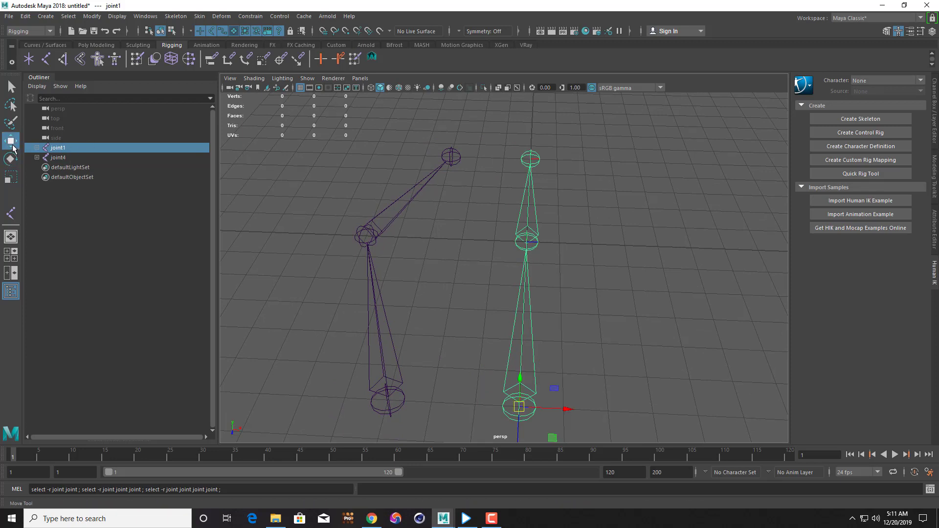
{"action": "left_click", "coordinate": [529, 242]}
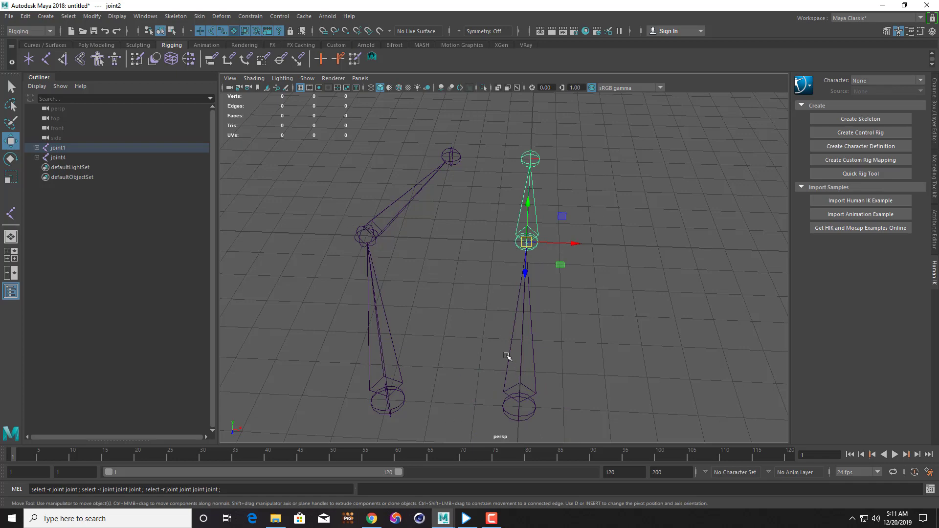
{"action": "key", "text": "space"}
{"action": "key", "text": "space"}
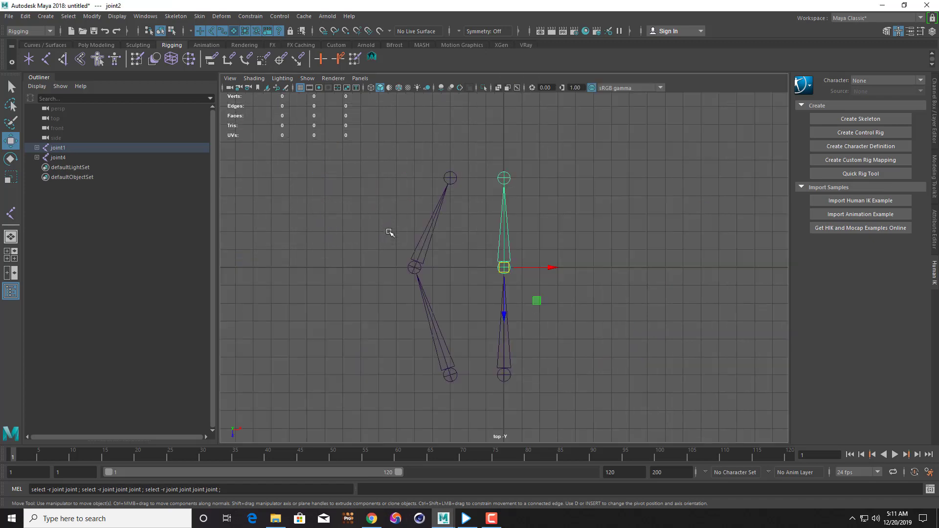
{"action": "key", "text": "space"}
{"action": "key", "text": "space"}
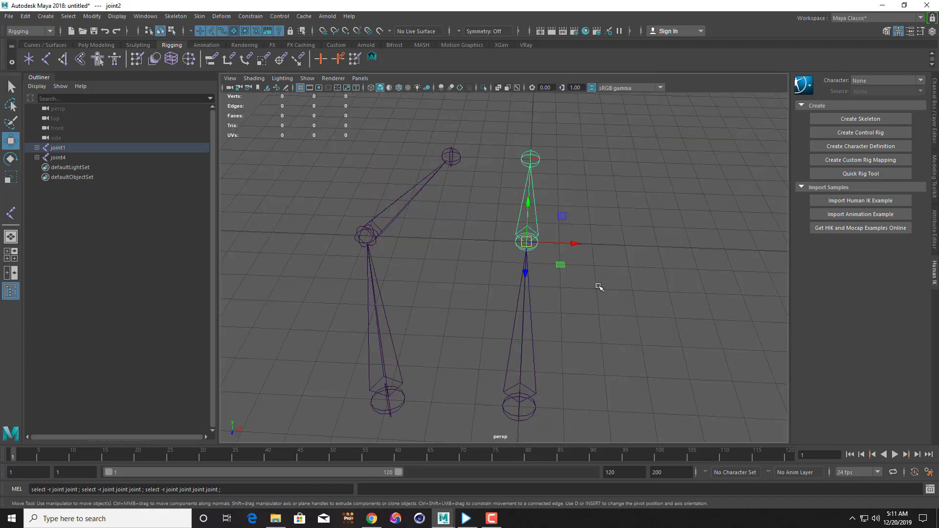
{"action": "mouse_move", "coordinate": [599, 287]}
{"action": "left_mouse_down", "text": "alt"}
{"action": "mouse_move", "coordinate": [602, 243]}
{"action": "mouse_move", "coordinate": [522, 274]}
{"action": "mouse_move", "coordinate": [585, 315]}
{"action": "mouse_move", "coordinate": [285, 277]}
{"action": "mouse_move", "coordinate": [574, 377]}
{"action": "mouse_move", "coordinate": [573, 339]}
{"action": "left_mouse_up", "text": "alt"}
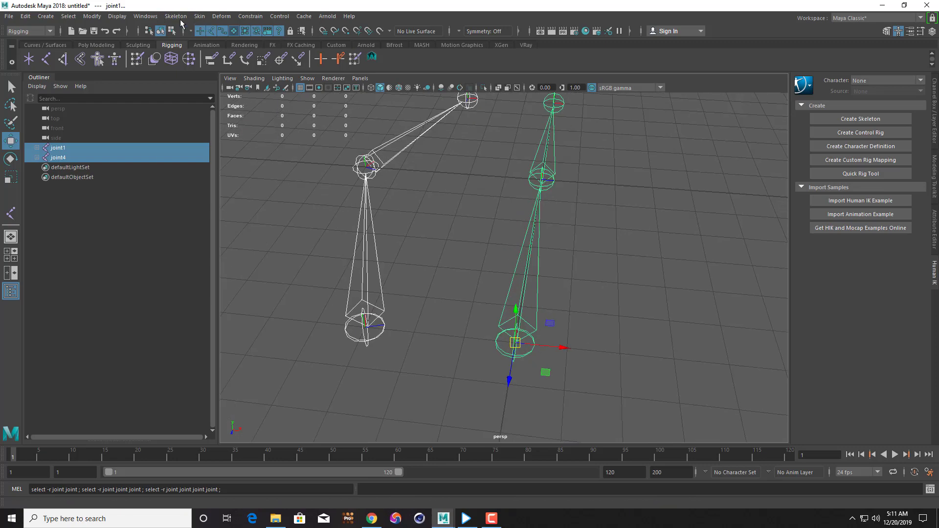
Step: Turn on Local Rotation Axes display from Display > Transform Display
{"action": "left_click", "coordinate": [117, 17]}
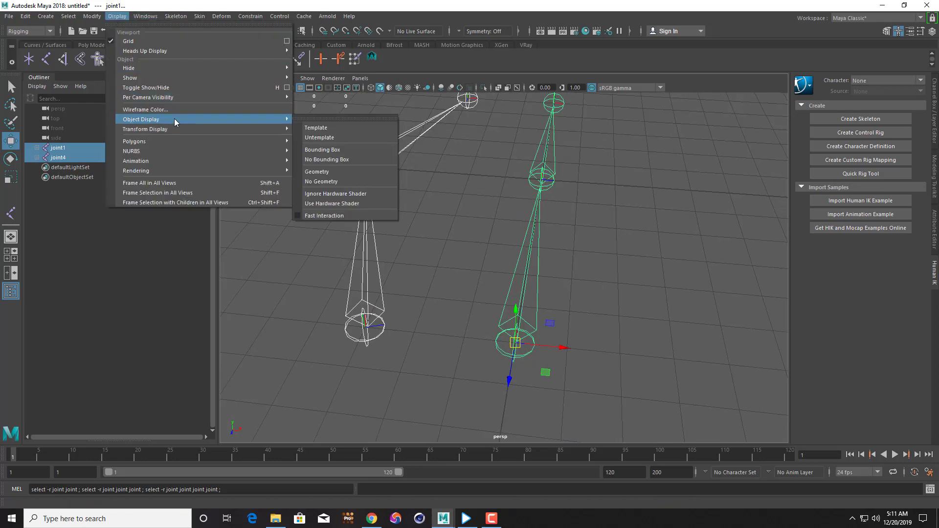
{"action": "mouse_move", "coordinate": [145, 129]}
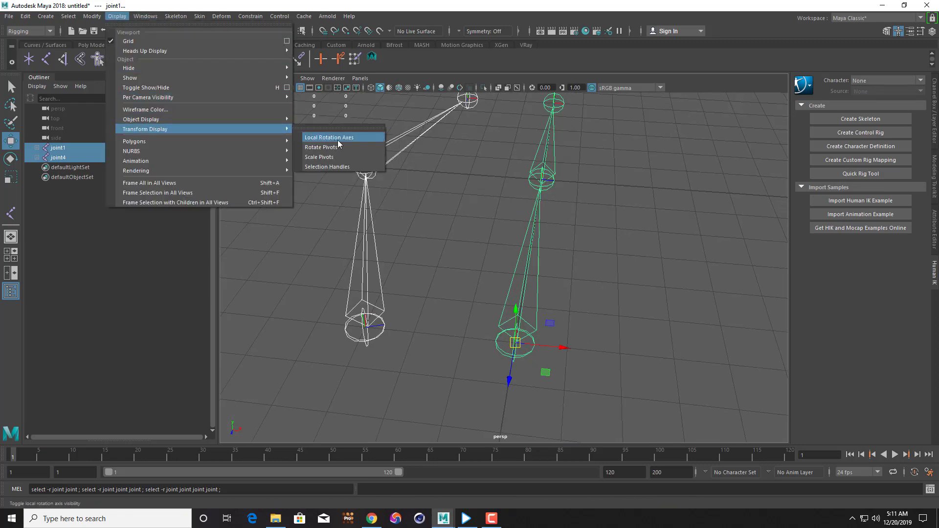
{"action": "left_click", "coordinate": [331, 138]}
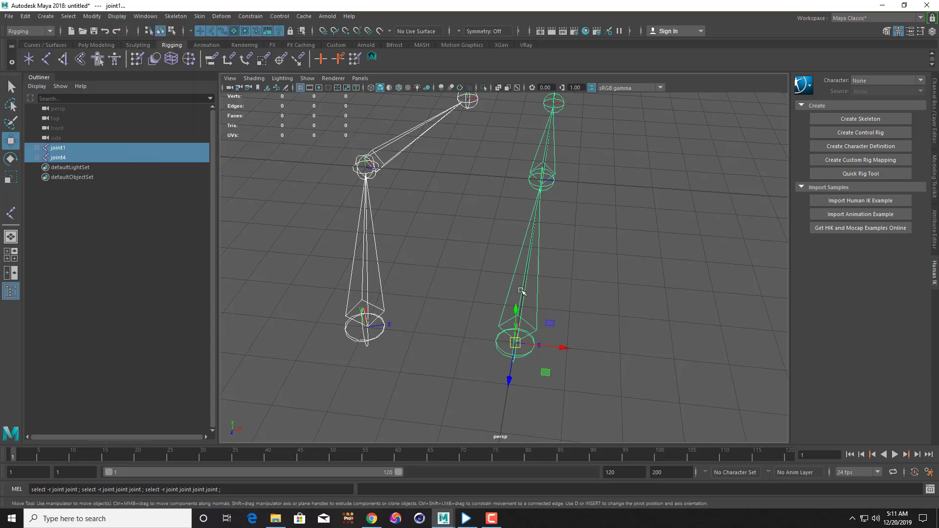
{"action": "left_click_drag", "start_coordinate": [522, 292], "coordinate": [471, 367], "text": "alt"}
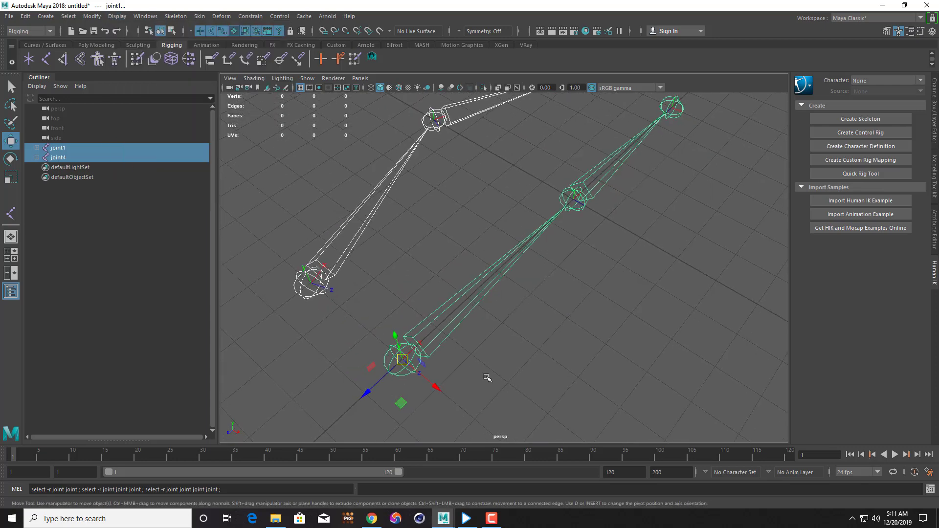
Step: Zoom the top view in on the root joints and select the left chain's root joint
{"action": "key", "text": "space"}
{"action": "key", "text": "space"}
{"action": "scroll", "coordinate": [369, 260], "scroll_direction": "up", "scroll_amount": 5}
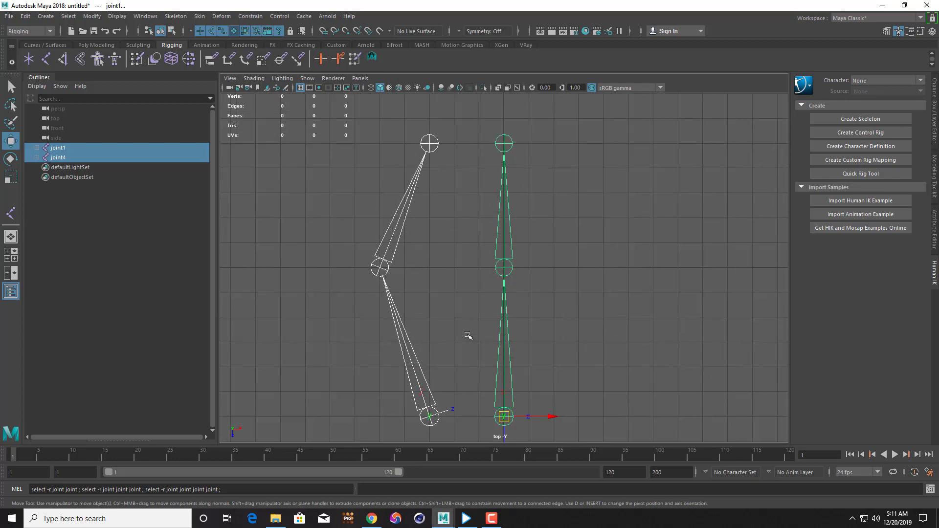
{"action": "middle_click_drag", "start_coordinate": [570, 361], "coordinate": [565, 207], "text": "alt"}
{"action": "scroll", "coordinate": [560, 274], "scroll_direction": "up", "scroll_amount": 3}
{"action": "scroll", "coordinate": [572, 264], "scroll_direction": "up", "scroll_amount": 2}
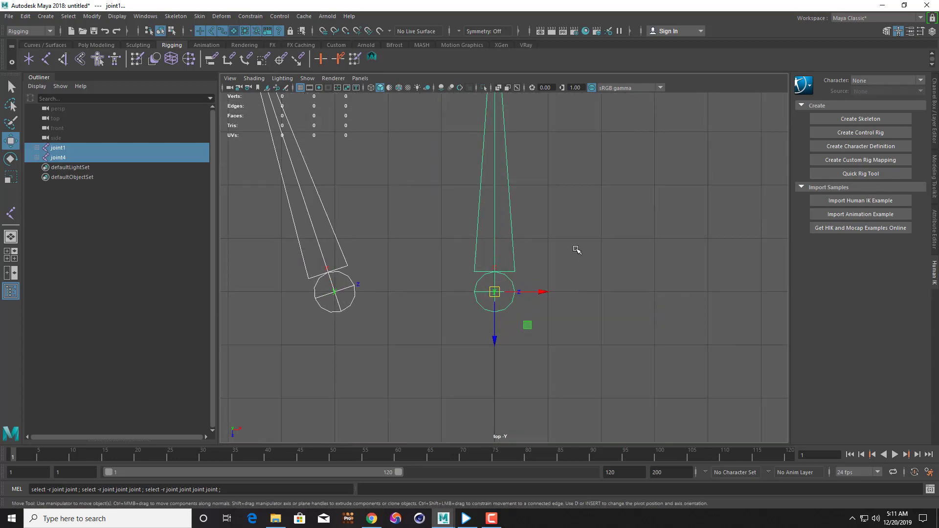
{"action": "left_click", "coordinate": [577, 250]}
{"action": "scroll", "coordinate": [362, 336], "scroll_direction": "up", "scroll_amount": 2}
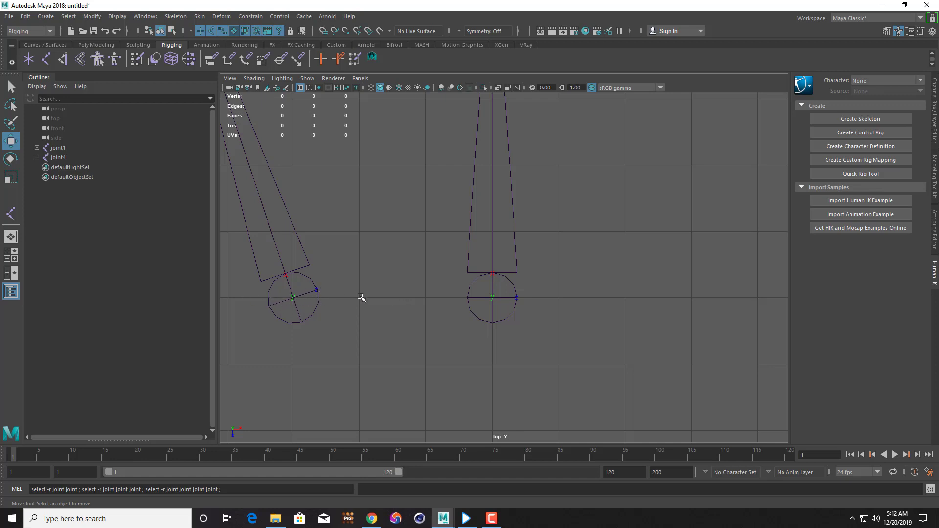
{"action": "left_click_drag", "start_coordinate": [448, 281], "coordinate": [560, 323]}
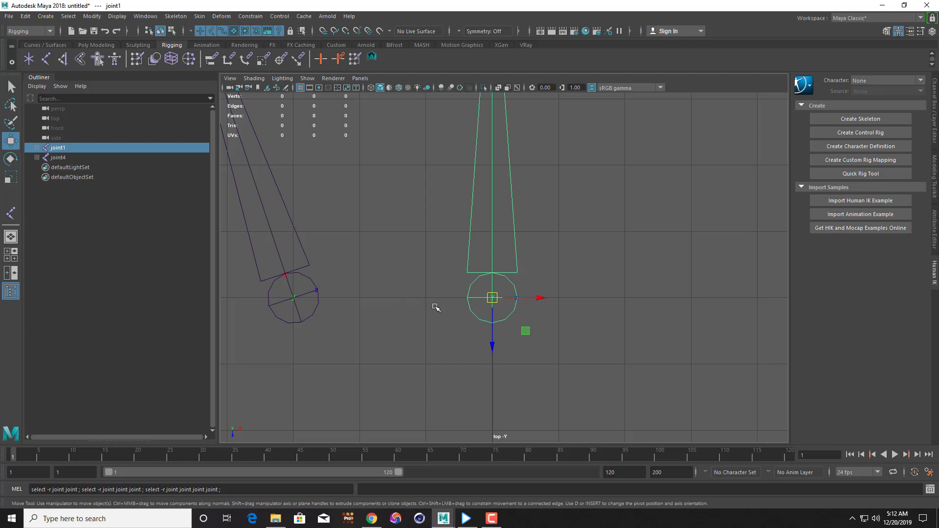
{"action": "left_click_drag", "start_coordinate": [227, 290], "coordinate": [337, 313]}
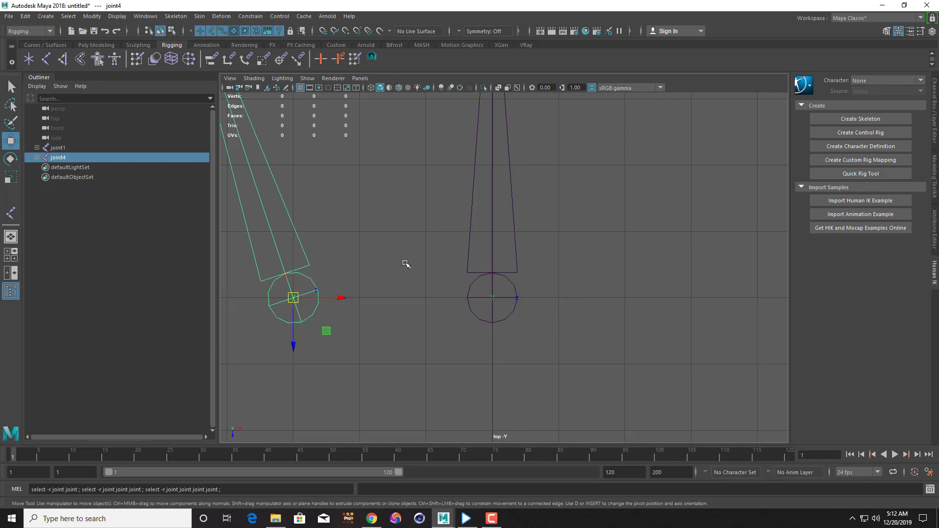
{"action": "scroll", "coordinate": [406, 264], "scroll_direction": "down", "scroll_amount": 3}
Step: Maximize the top view, frame both chains, and select the right leg's middle joint2
{"action": "key", "text": "space"}
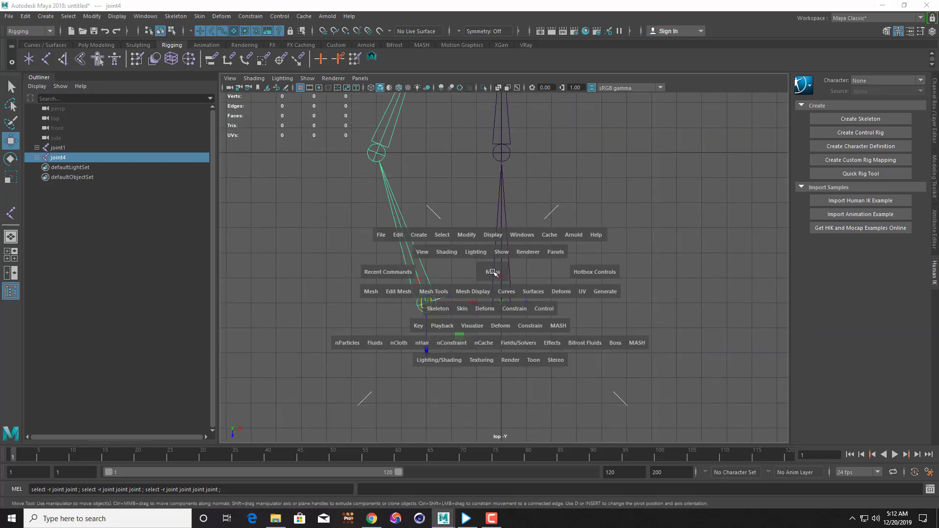
{"action": "left_click", "coordinate": [493, 273]}
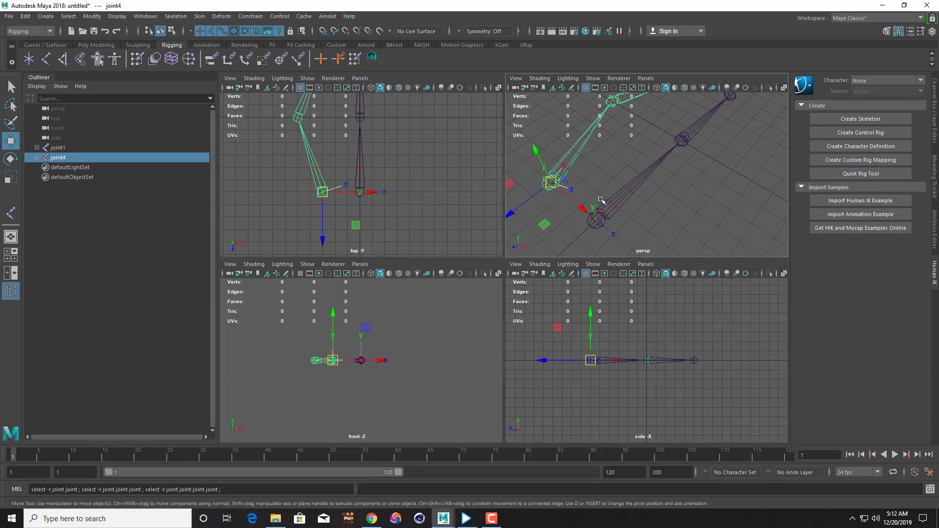
{"action": "key", "text": "space"}
{"action": "key", "text": "space"}
{"action": "key", "text": "space"}
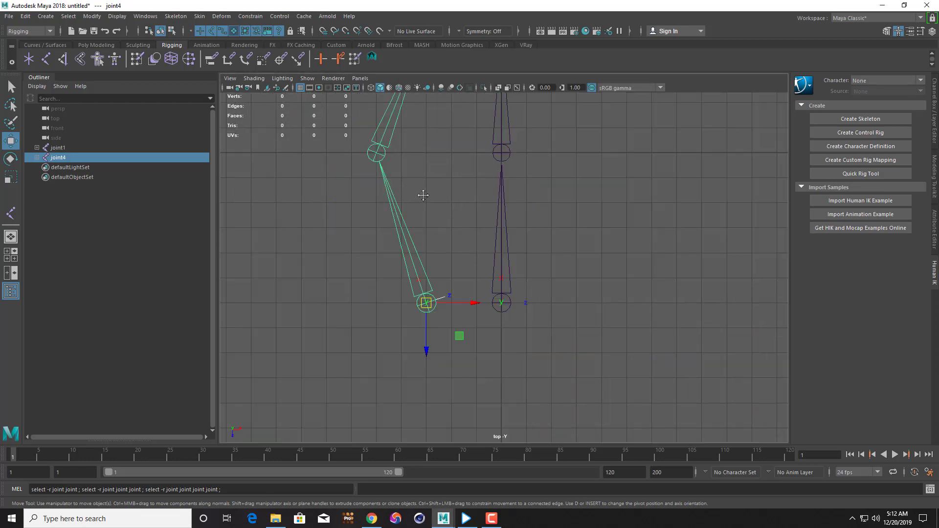
{"action": "scroll", "coordinate": [425, 205], "scroll_direction": "up", "scroll_amount": 2}
{"action": "scroll", "coordinate": [439, 252], "scroll_direction": "up", "scroll_amount": 2}
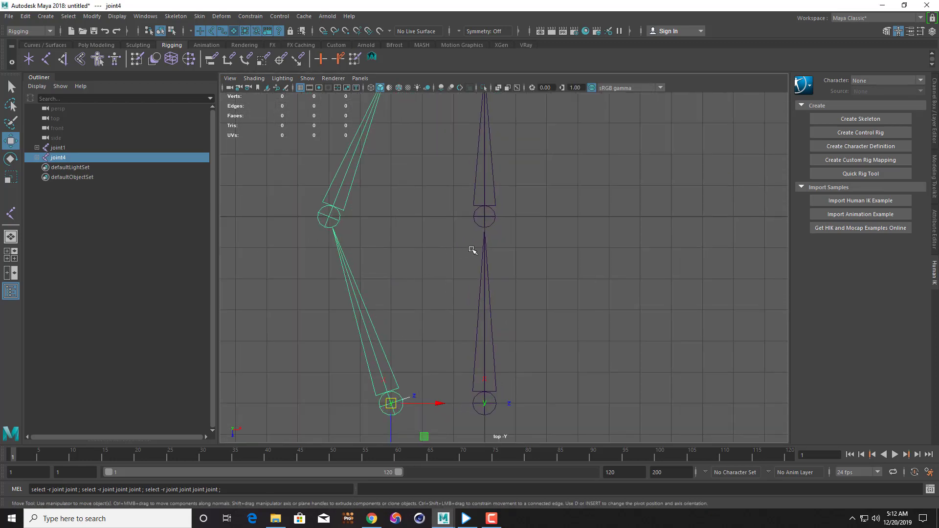
{"action": "scroll", "coordinate": [543, 244], "scroll_direction": "down", "scroll_amount": 2}
{"action": "left_click", "coordinate": [538, 252]}
{"action": "scroll", "coordinate": [509, 254], "scroll_direction": "up", "scroll_amount": 1}
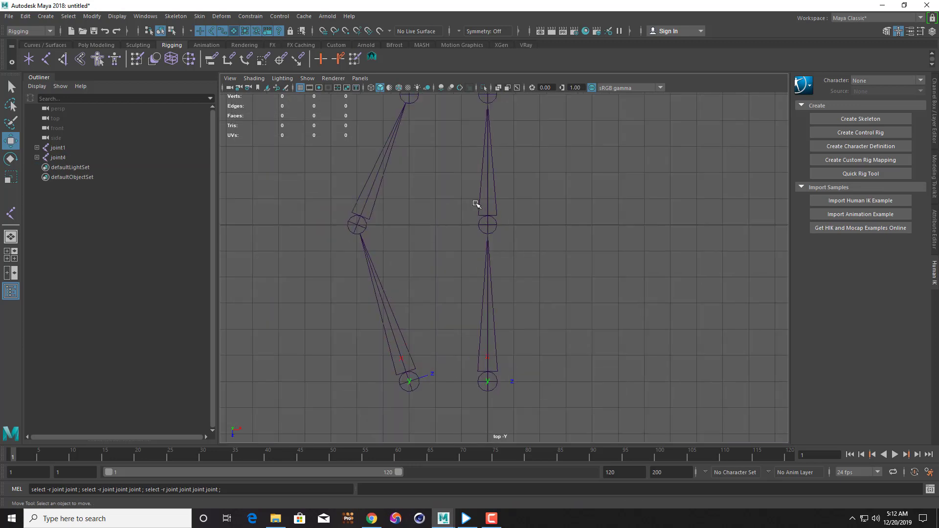
{"action": "left_click", "coordinate": [487, 223]}
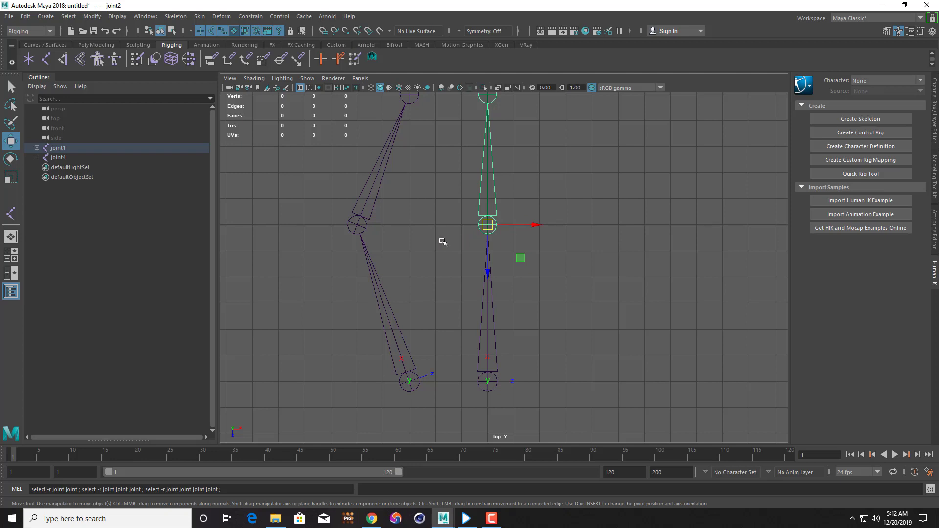
Step: Shift the right leg's knee and top joint along X to match the left leg
{"action": "middle_click_drag", "start_coordinate": [421, 169], "coordinate": [415, 207], "text": "alt"}
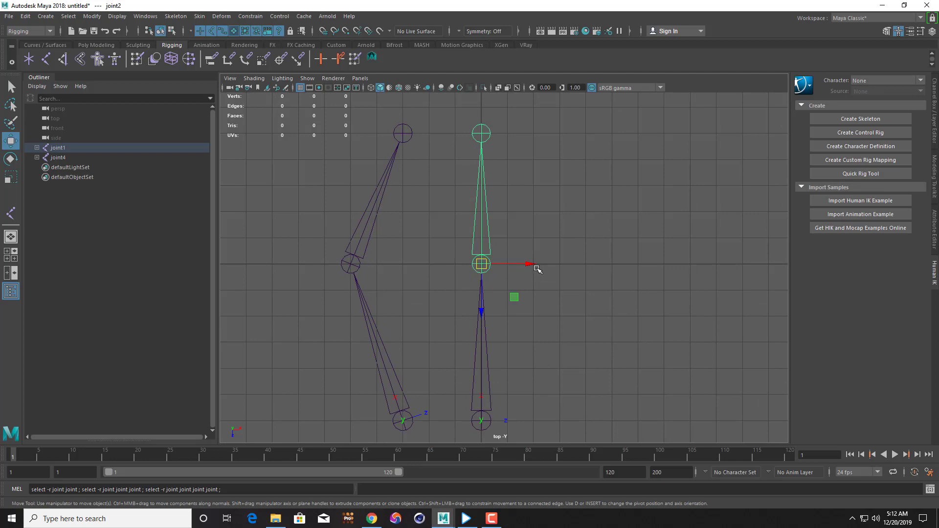
{"action": "left_click_drag", "start_coordinate": [536, 267], "coordinate": [484, 264]}
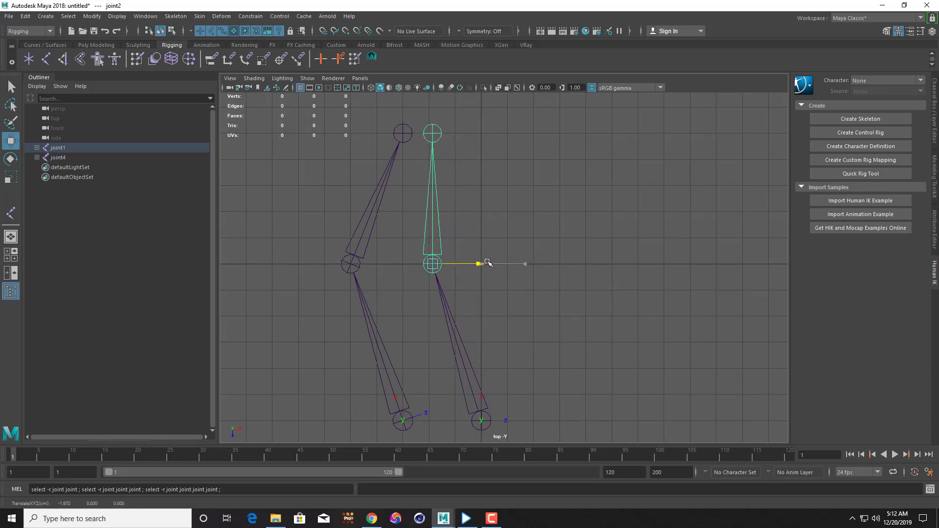
{"action": "left_click", "coordinate": [434, 141]}
{"action": "left_click", "coordinate": [431, 137]}
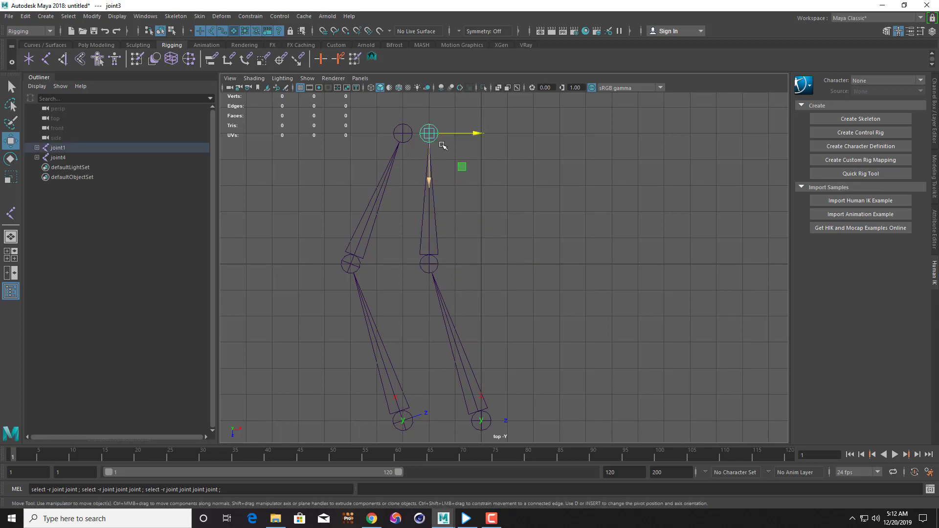
{"action": "left_click_drag", "start_coordinate": [478, 132], "coordinate": [528, 151]}
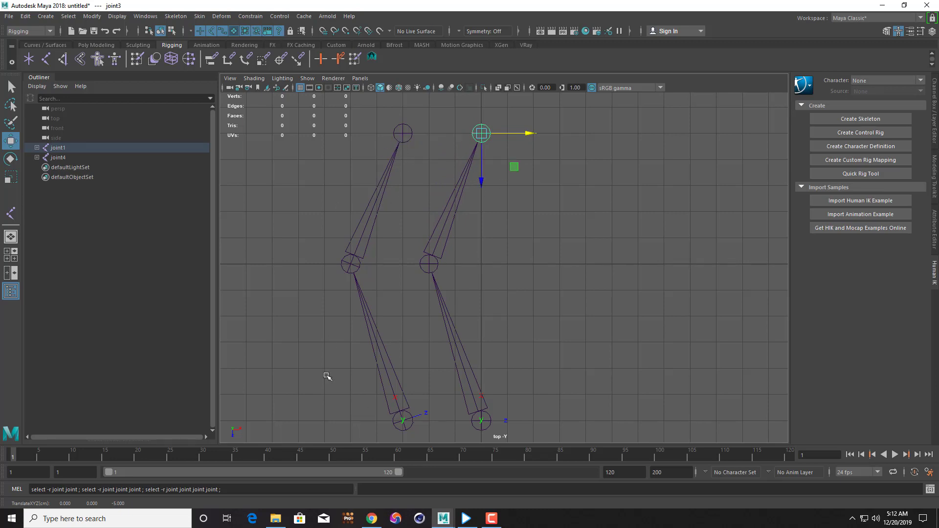
Step: Zoom the top view onto the lower joints and select both leg chains
{"action": "mouse_move", "coordinate": [519, 382]}
{"action": "middle_mouse_down", "text": "alt"}
{"action": "mouse_move", "coordinate": [486, 318]}
{"action": "mouse_move", "coordinate": [313, 289]}
{"action": "middle_mouse_up", "text": "alt"}
{"action": "scroll", "coordinate": [487, 318], "scroll_direction": "up", "scroll_amount": 2}
{"action": "scroll", "coordinate": [486, 329], "scroll_direction": "up", "scroll_amount": 1}
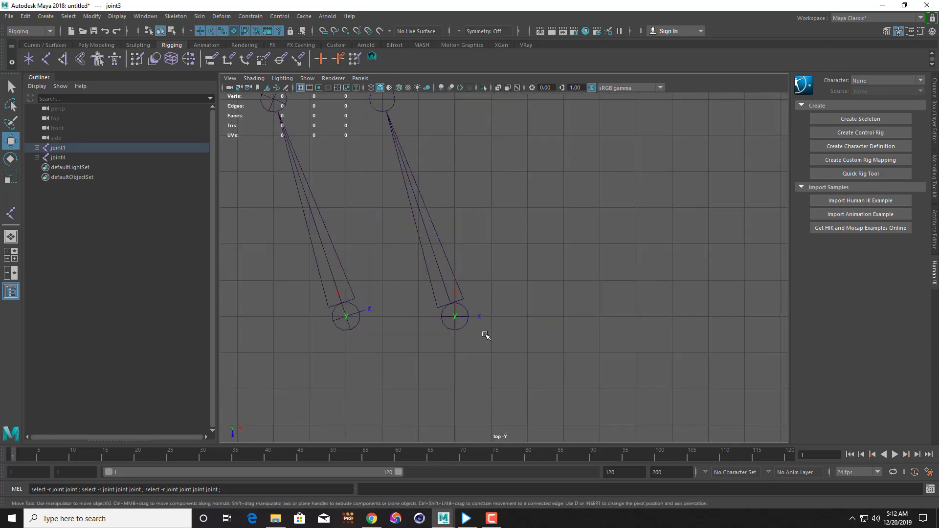
{"action": "left_click_drag", "start_coordinate": [313, 289], "coordinate": [602, 340]}
{"action": "scroll", "coordinate": [522, 365], "scroll_direction": "up", "scroll_amount": 2}
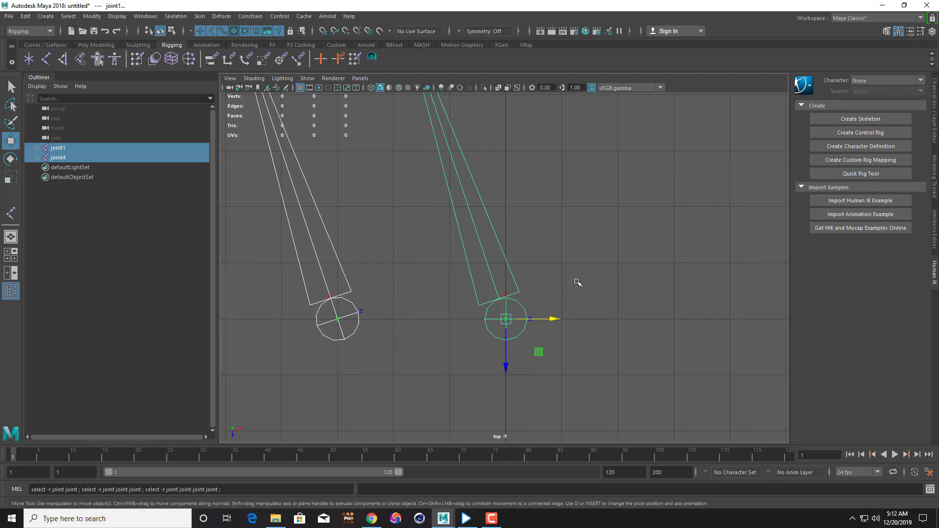
{"action": "scroll", "coordinate": [577, 282], "scroll_direction": "down", "scroll_amount": 3}
Step: Switch to the perspective view and select the left leg chain
{"action": "key", "text": "space"}
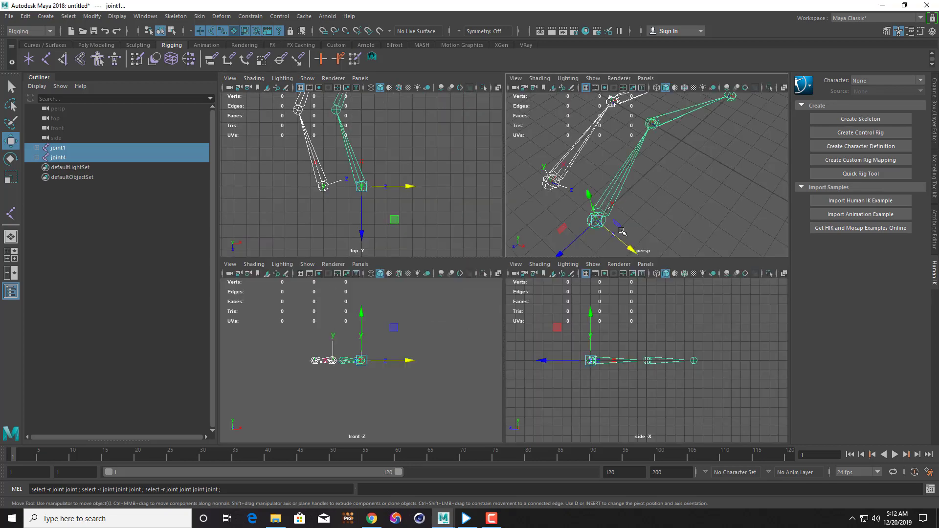
{"action": "key", "text": "space"}
{"action": "mouse_move", "coordinate": [533, 302]}
{"action": "left_mouse_down", "text": "alt"}
{"action": "mouse_move", "coordinate": [555, 272]}
{"action": "mouse_move", "coordinate": [565, 298]}
{"action": "mouse_move", "coordinate": [573, 278]}
{"action": "mouse_move", "coordinate": [550, 259]}
{"action": "mouse_move", "coordinate": [481, 361]}
{"action": "left_mouse_up", "text": "alt"}
{"action": "left_click", "coordinate": [565, 260]}
{"action": "left_click", "coordinate": [370, 368]}
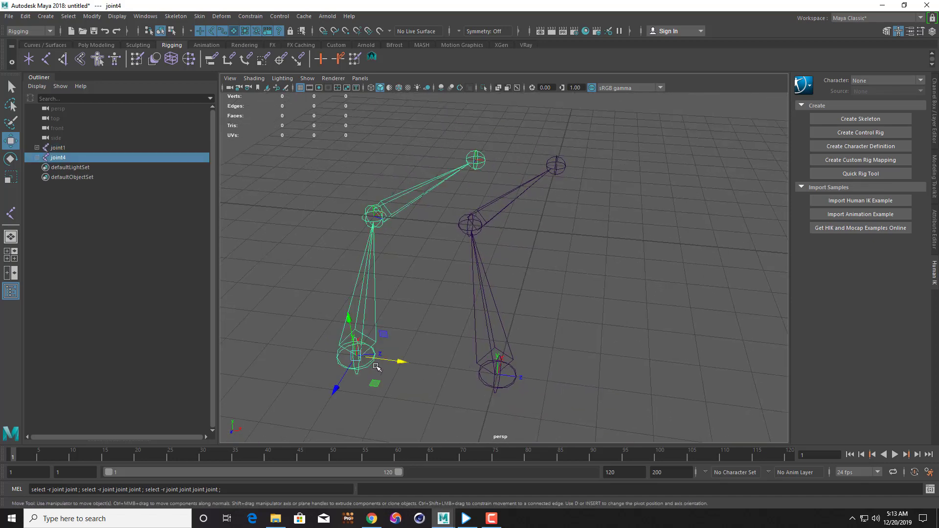
Step: Apply a trial rotation to joint4 at the base of the left leg chain
{"action": "key", "text": "e"}
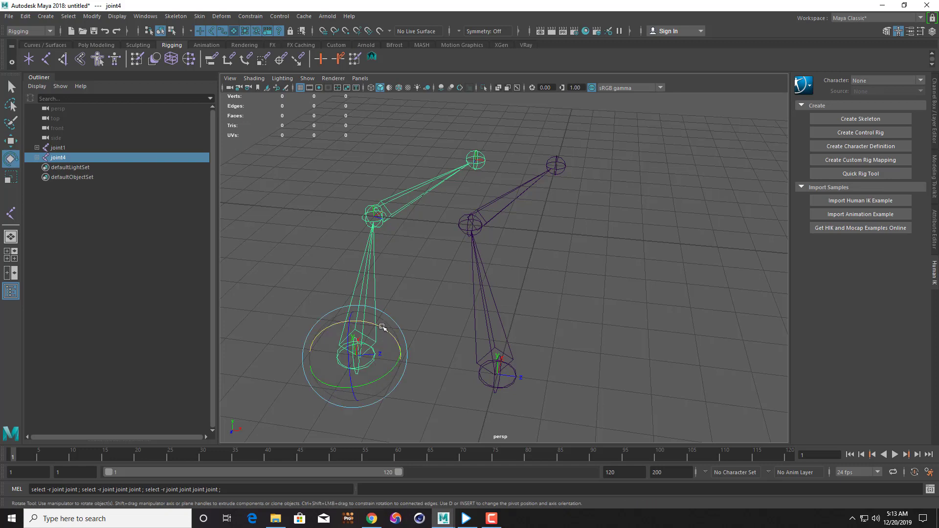
{"action": "mouse_move", "coordinate": [383, 331]}
{"action": "left_mouse_down"}
{"action": "mouse_move", "coordinate": [400, 338]}
{"action": "mouse_move", "coordinate": [383, 330]}
{"action": "left_mouse_up"}
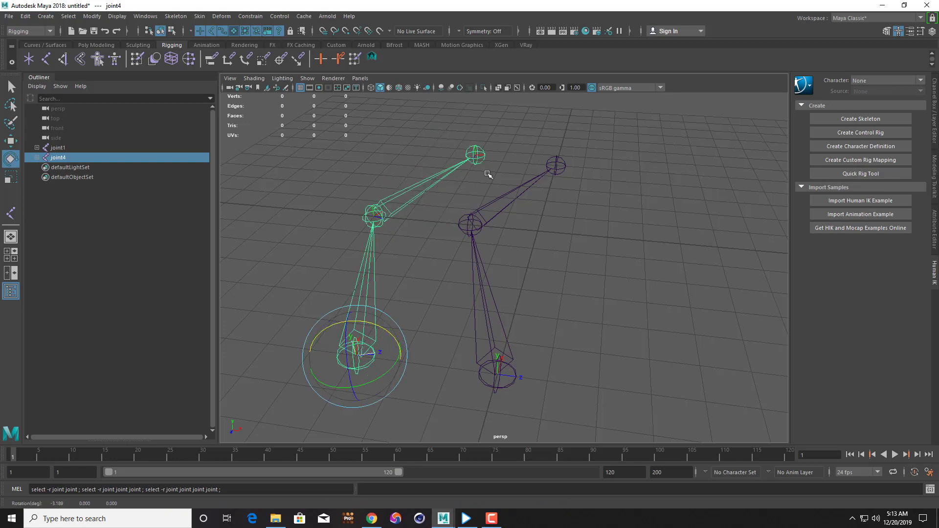
{"action": "mouse_move", "coordinate": [383, 329]}
{"action": "left_mouse_down"}
{"action": "mouse_move", "coordinate": [404, 342]}
{"action": "mouse_move", "coordinate": [354, 330]}
{"action": "mouse_move", "coordinate": [384, 336]}
{"action": "left_mouse_up"}
Step: Rotate joint1 on the right chain, undo it, and reselect joint1
{"action": "left_click", "coordinate": [502, 378]}
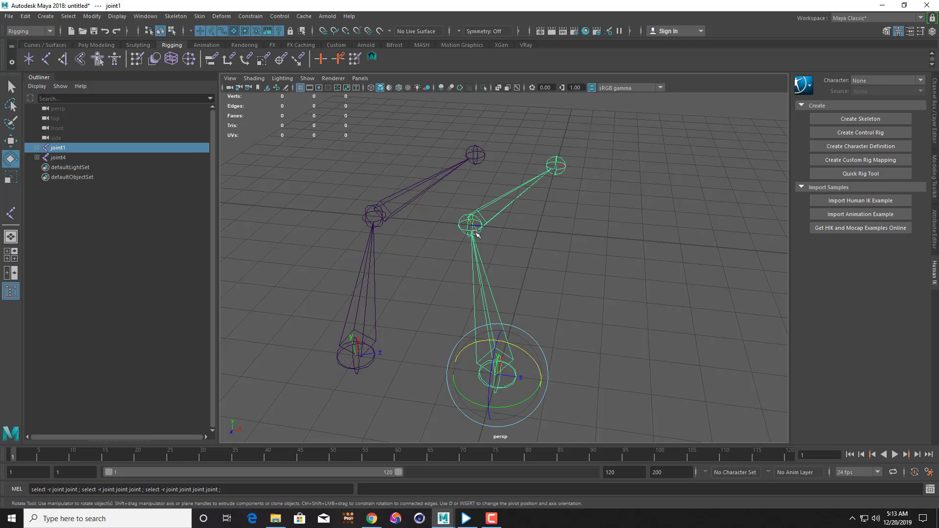
{"action": "mouse_move", "coordinate": [526, 352]}
{"action": "left_mouse_down"}
{"action": "mouse_move", "coordinate": [546, 379]}
{"action": "mouse_move", "coordinate": [509, 359]}
{"action": "mouse_move", "coordinate": [523, 383]}
{"action": "mouse_move", "coordinate": [530, 362]}
{"action": "mouse_move", "coordinate": [547, 361]}
{"action": "mouse_move", "coordinate": [538, 377]}
{"action": "mouse_move", "coordinate": [541, 363]}
{"action": "mouse_move", "coordinate": [511, 356]}
{"action": "mouse_move", "coordinate": [528, 365]}
{"action": "left_mouse_up"}
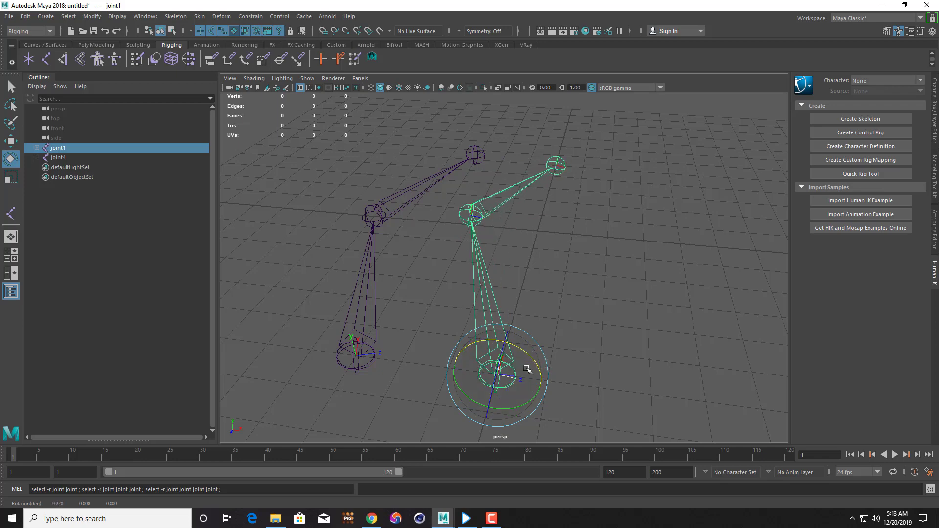
{"action": "key", "text": "ctrl+z"}
{"action": "mouse_move", "coordinate": [585, 344]}
{"action": "left_mouse_down", "text": "alt"}
{"action": "mouse_move", "coordinate": [604, 352]}
{"action": "mouse_move", "coordinate": [629, 310]}
{"action": "mouse_move", "coordinate": [598, 319]}
{"action": "left_mouse_up", "text": "alt"}
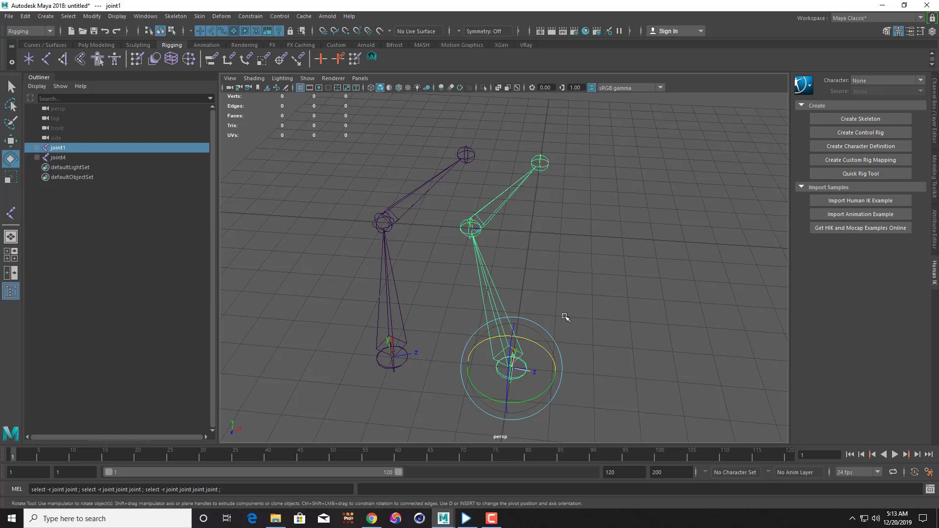
{"action": "left_click", "coordinate": [581, 327]}
{"action": "right_click_drag", "start_coordinate": [539, 371], "coordinate": [554, 283], "text": "alt"}
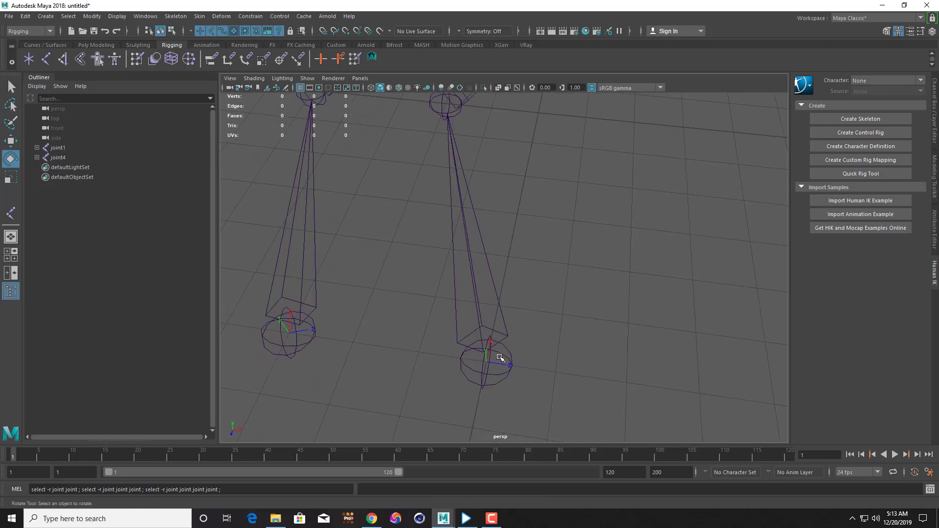
{"action": "left_click", "coordinate": [485, 376]}
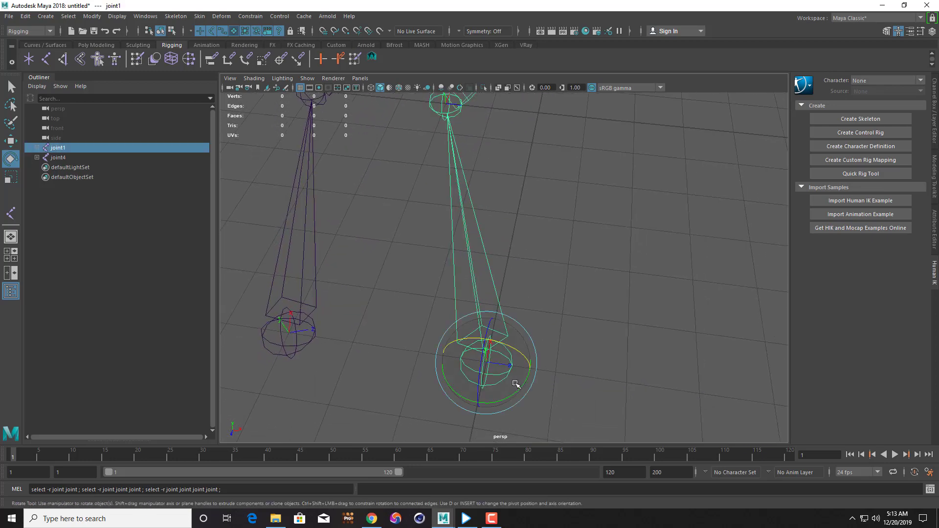
{"action": "mouse_move", "coordinate": [566, 340]}
{"action": "left_mouse_down", "text": "alt"}
{"action": "mouse_move", "coordinate": [506, 339]}
{"action": "mouse_move", "coordinate": [541, 315]}
{"action": "mouse_move", "coordinate": [530, 329]}
{"action": "left_mouse_up", "text": "alt"}
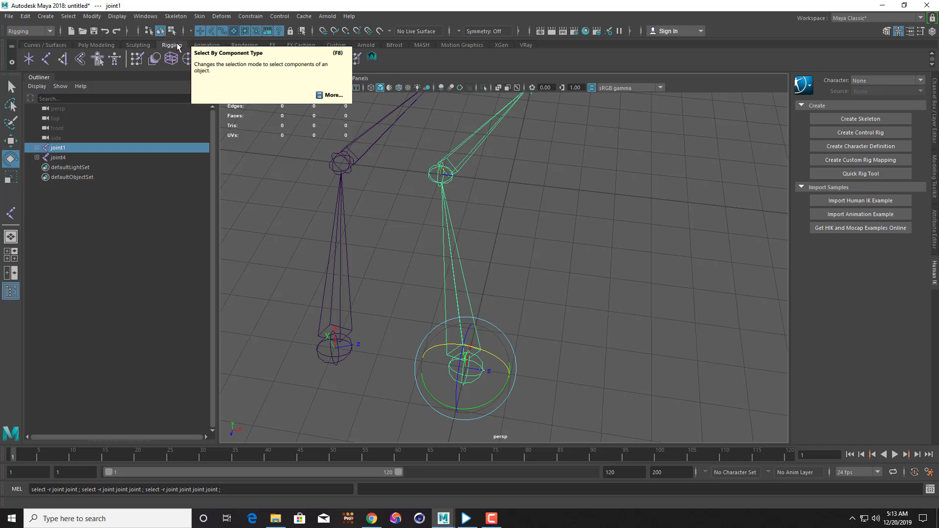
Step: Switch to component selection and enable Local Rotation Axes under the '?' miscellaneous mask
{"action": "left_click", "coordinate": [172, 31]}
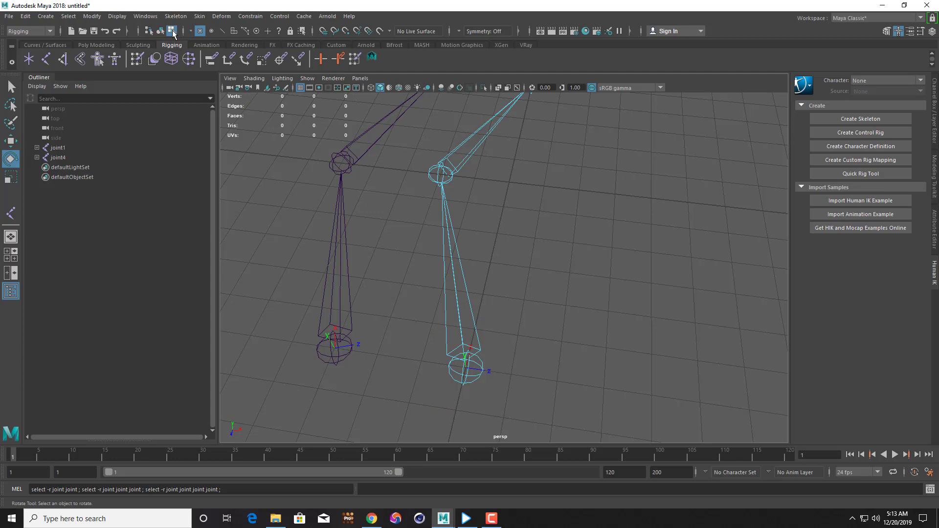
{"action": "left_click", "coordinate": [280, 31]}
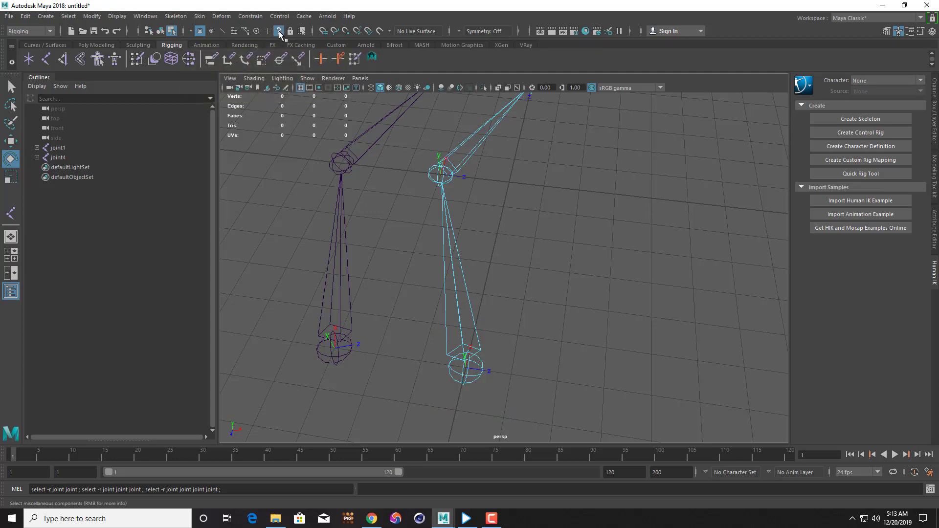
{"action": "right_click", "coordinate": [280, 32]}
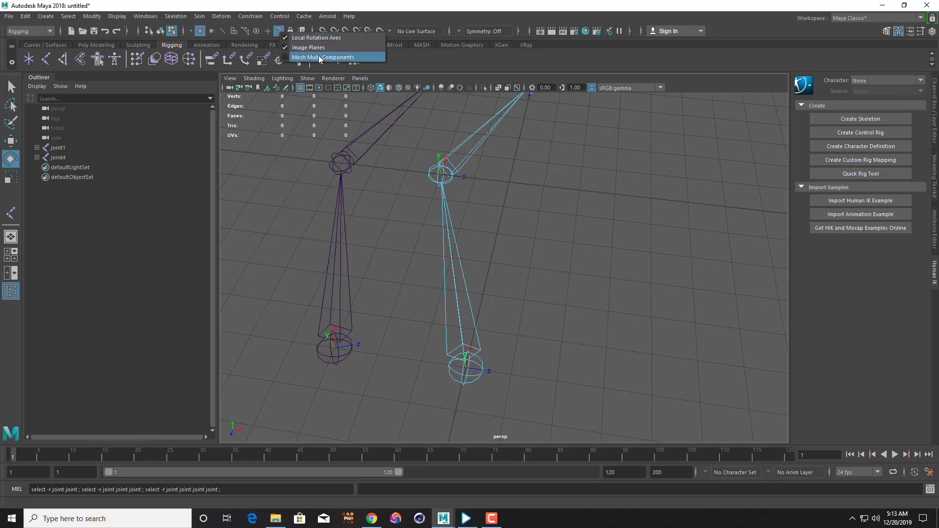
{"action": "left_click", "coordinate": [290, 38]}
{"action": "right_click", "coordinate": [280, 33]}
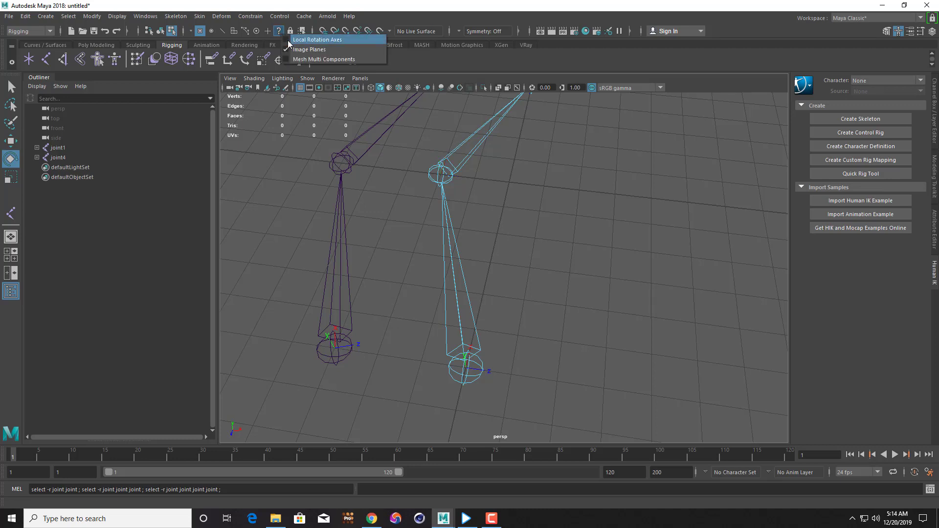
{"action": "left_click", "coordinate": [289, 41]}
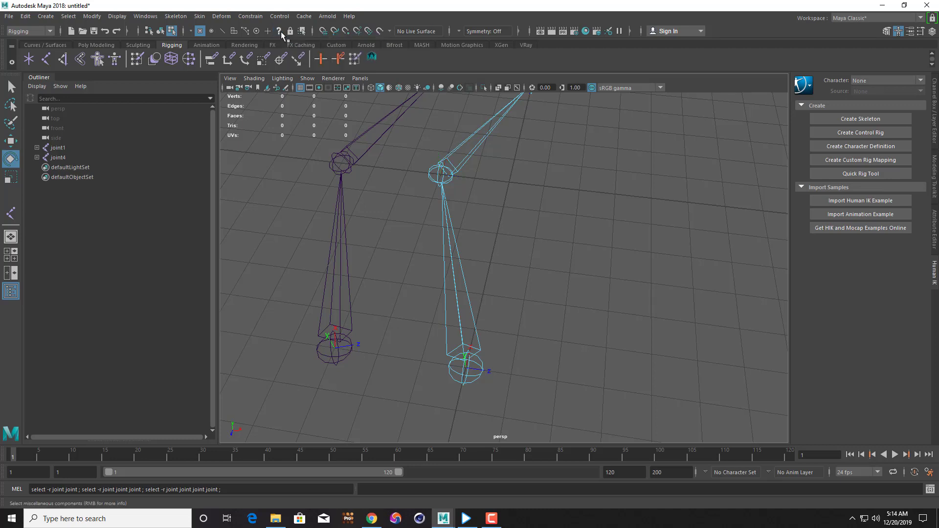
{"action": "right_click", "coordinate": [282, 34]}
{"action": "left_click", "coordinate": [280, 35]}
{"action": "right_click", "coordinate": [280, 33]}
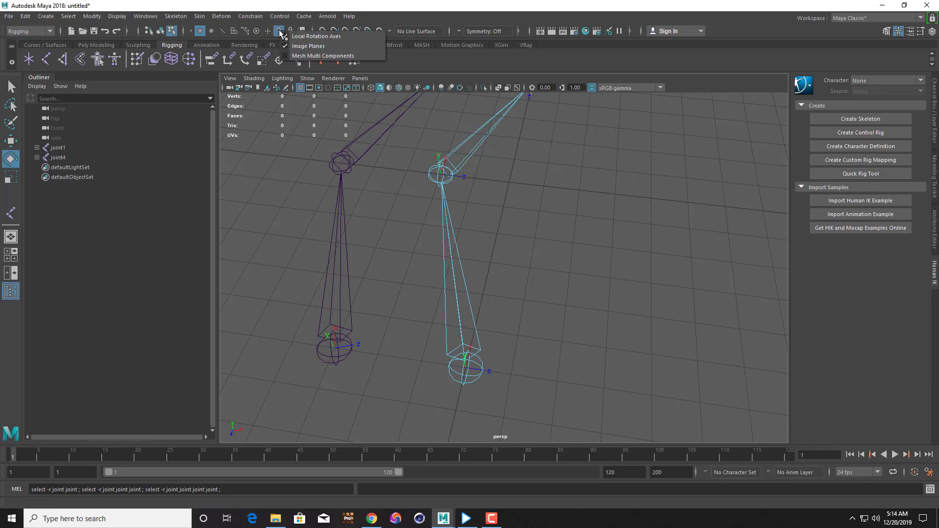
{"action": "left_click", "coordinate": [423, 71]}
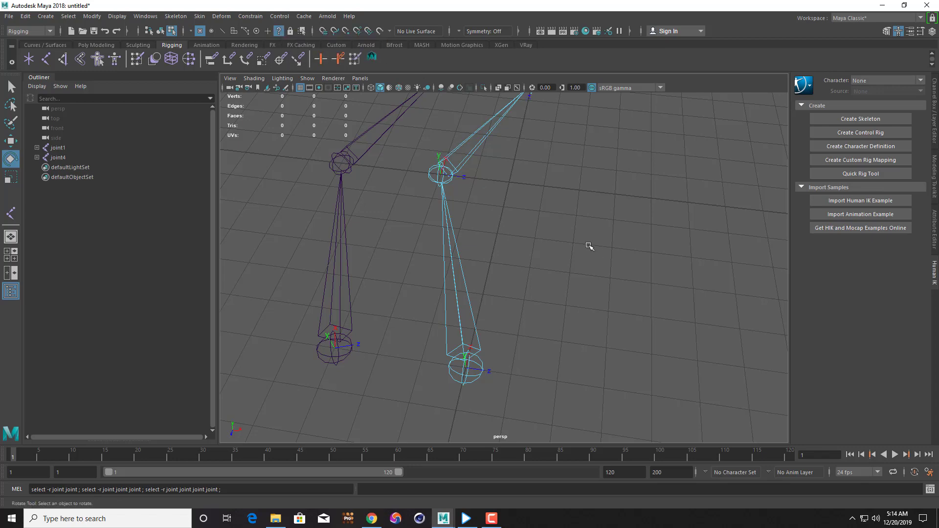
{"action": "left_click_drag", "start_coordinate": [587, 245], "coordinate": [548, 283], "text": "alt"}
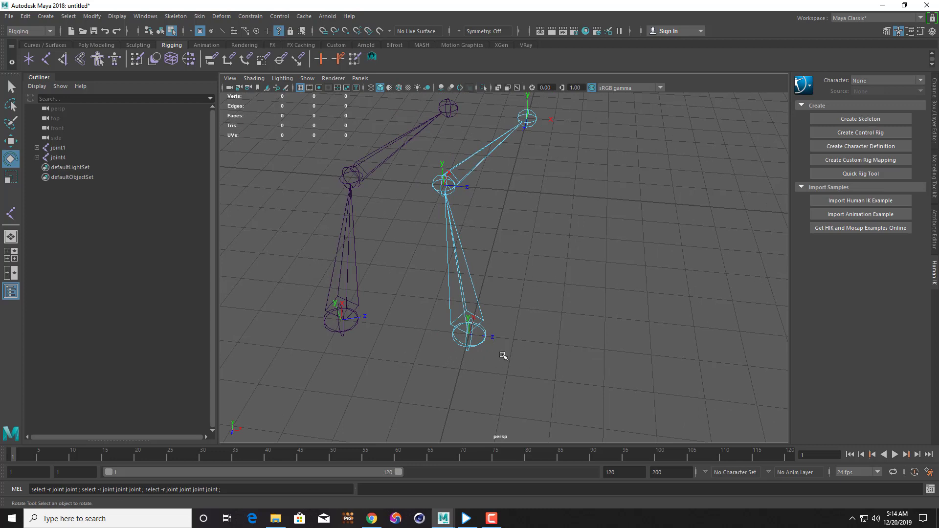
{"action": "left_click_drag", "start_coordinate": [526, 341], "coordinate": [527, 348], "text": "alt"}
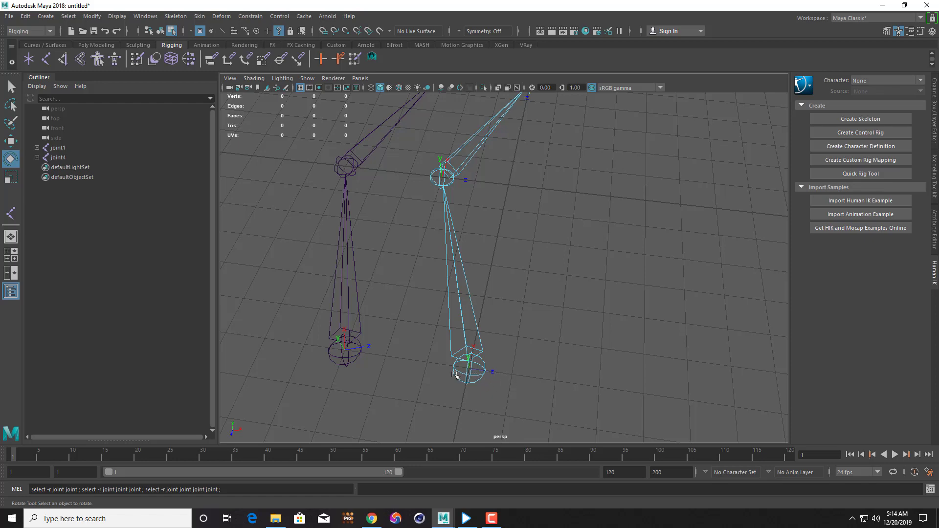
{"action": "mouse_move", "coordinate": [431, 342]}
{"action": "left_mouse_down"}
{"action": "mouse_move", "coordinate": [533, 393]}
{"action": "mouse_move", "coordinate": [508, 338]}
{"action": "mouse_move", "coordinate": [562, 373]}
{"action": "left_mouse_up"}
{"action": "left_click_drag", "start_coordinate": [463, 348], "coordinate": [568, 370]}
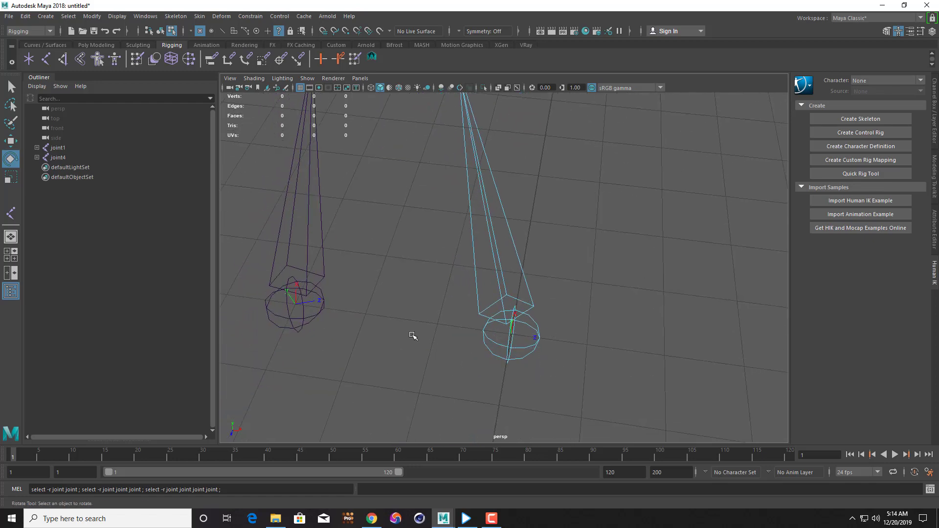
{"action": "left_click_drag", "start_coordinate": [449, 345], "coordinate": [582, 389]}
{"action": "left_click_drag", "start_coordinate": [274, 320], "coordinate": [394, 352]}
{"action": "left_click", "coordinate": [307, 334]}
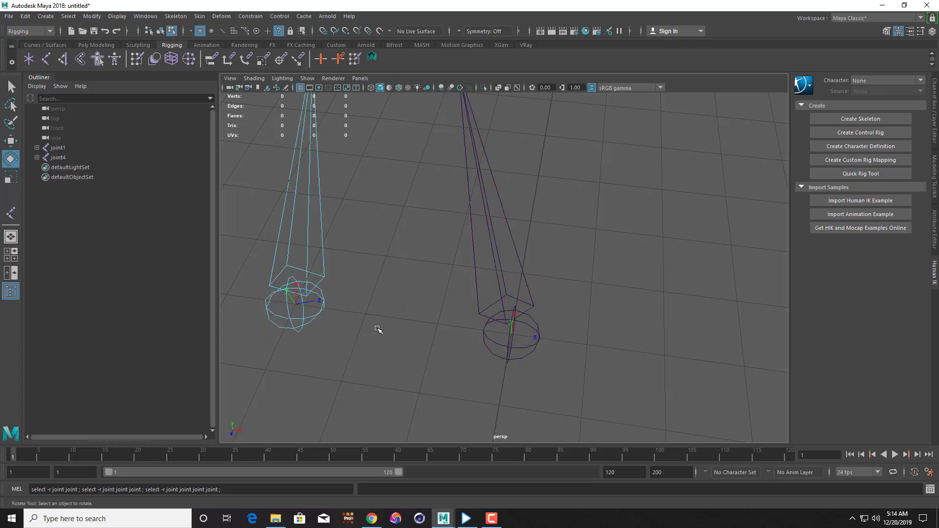
{"action": "left_click_drag", "start_coordinate": [389, 317], "coordinate": [447, 204], "text": "alt"}
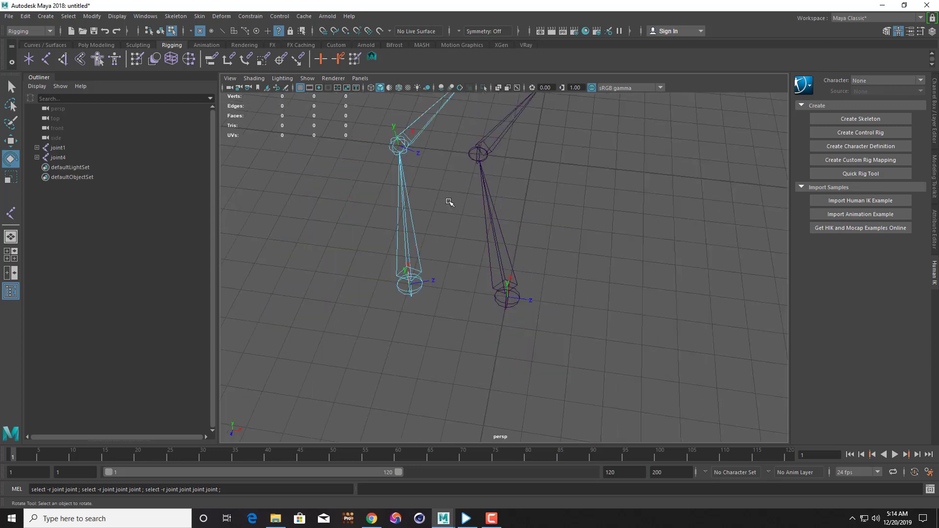
{"action": "left_click_drag", "start_coordinate": [577, 346], "coordinate": [491, 279]}
{"action": "mouse_move", "coordinate": [553, 311]}
{"action": "left_mouse_down"}
{"action": "mouse_move", "coordinate": [492, 285]}
{"action": "mouse_move", "coordinate": [530, 305]}
{"action": "mouse_move", "coordinate": [457, 356]}
{"action": "left_mouse_up"}
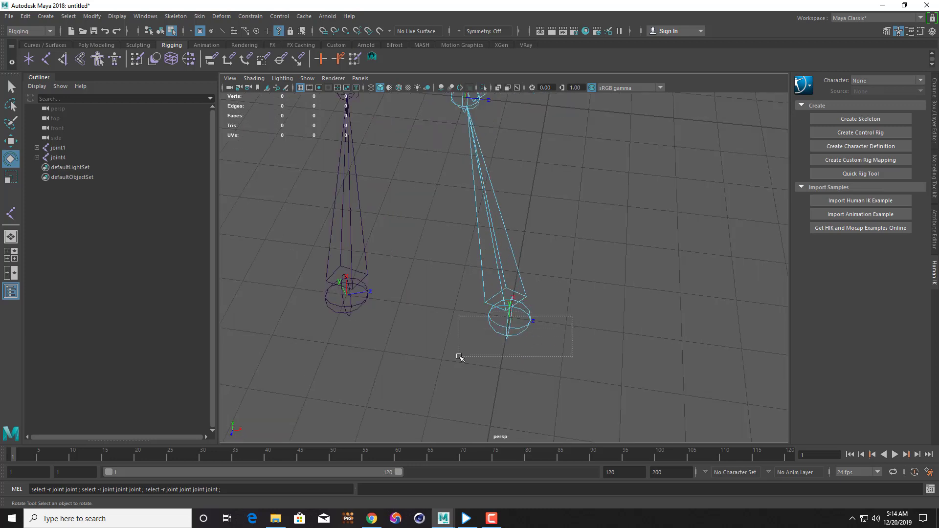
{"action": "left_click_drag", "start_coordinate": [389, 296], "coordinate": [309, 318]}
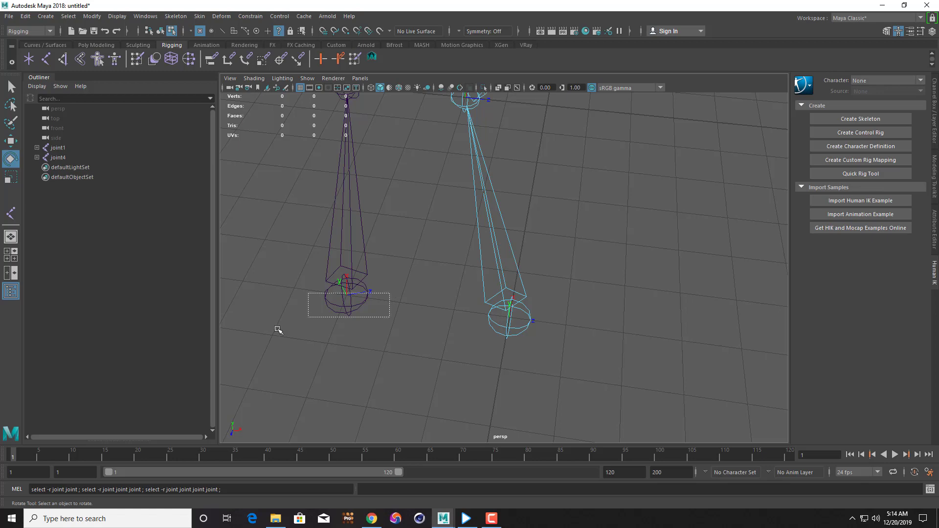
{"action": "mouse_move", "coordinate": [587, 280]}
{"action": "left_mouse_down", "text": "alt"}
{"action": "mouse_move", "coordinate": [494, 283]}
{"action": "mouse_move", "coordinate": [545, 266]}
{"action": "left_mouse_up", "text": "alt"}
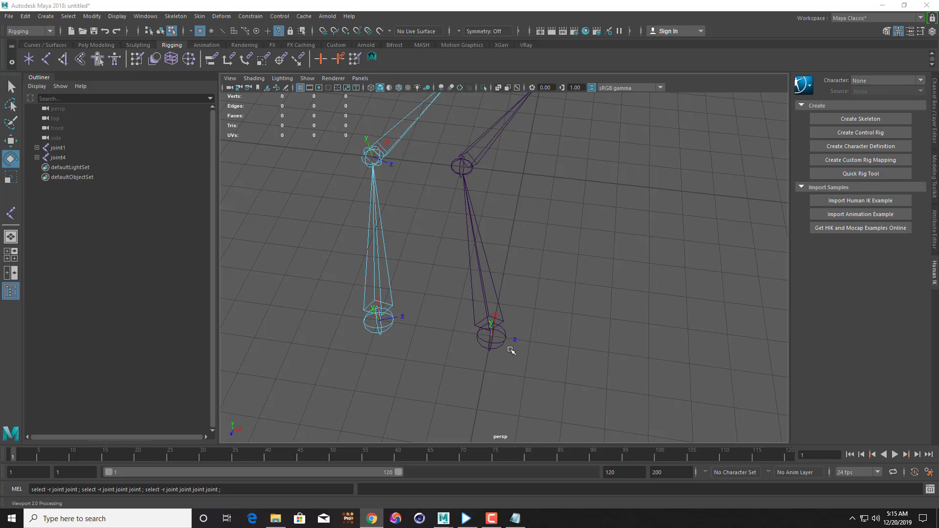
Step: Copy the three-line rotateAxis script from the Local Rotetion Script Notepad, then minimize it
{"action": "left_click", "coordinate": [515, 518]}
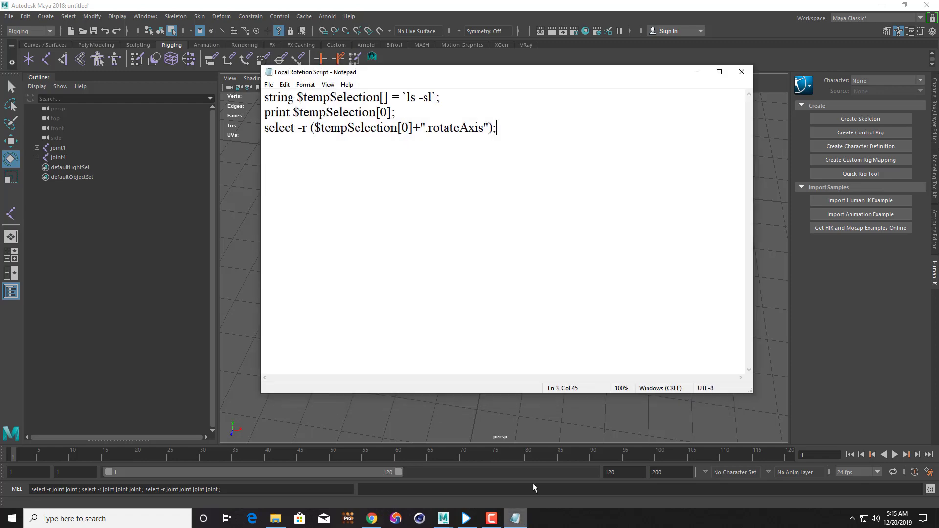
{"action": "left_click_drag", "start_coordinate": [264, 98], "coordinate": [514, 141]}
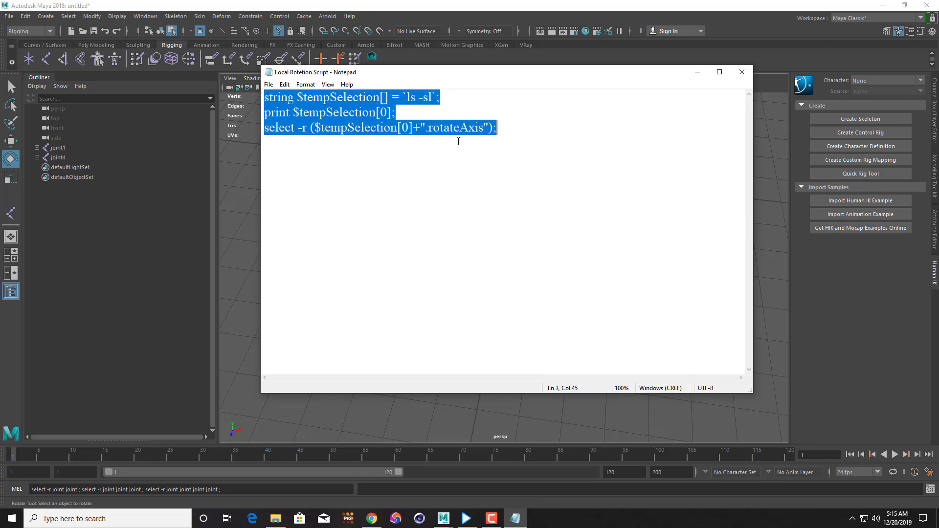
{"action": "right_click", "coordinate": [348, 106]}
{"action": "left_click", "coordinate": [381, 140]}
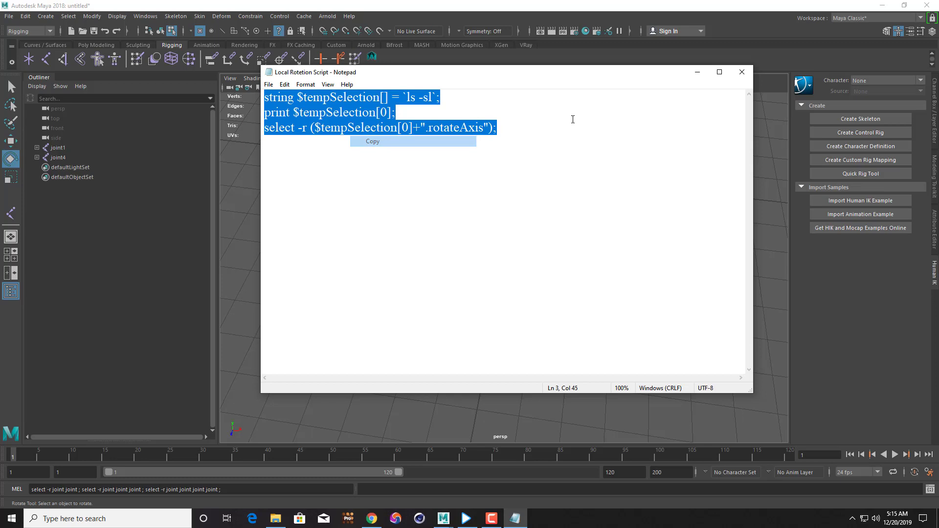
{"action": "left_click", "coordinate": [698, 74]}
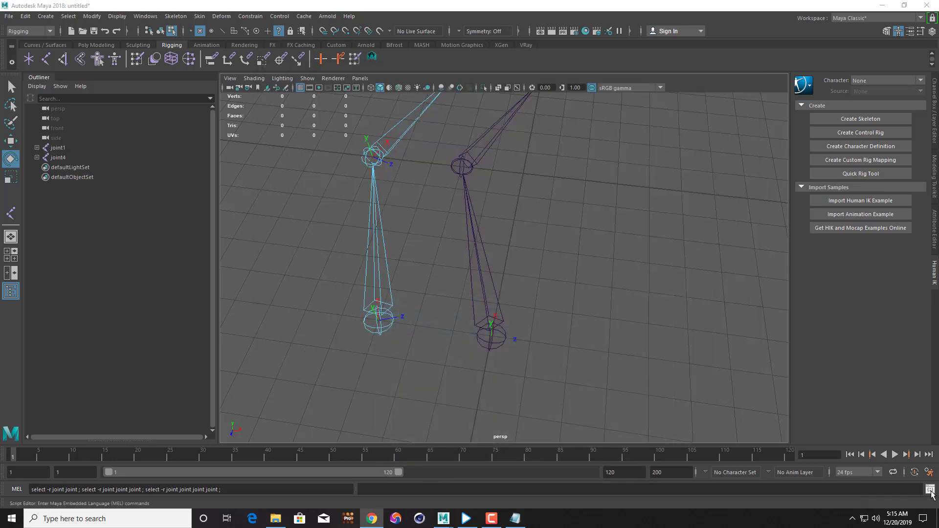
Step: Open the Script Editor, clear it, and paste the three-line MEL script
{"action": "left_click", "coordinate": [935, 492]}
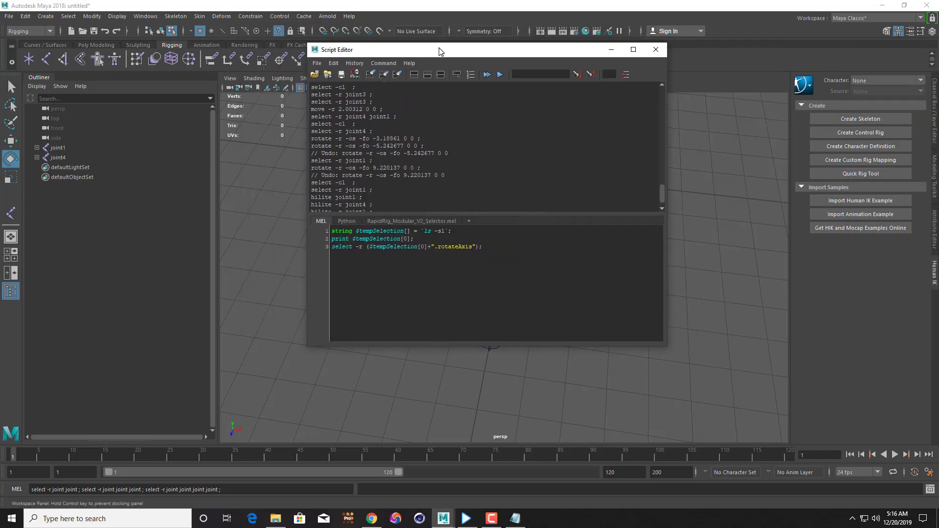
{"action": "left_click", "coordinate": [397, 75]}
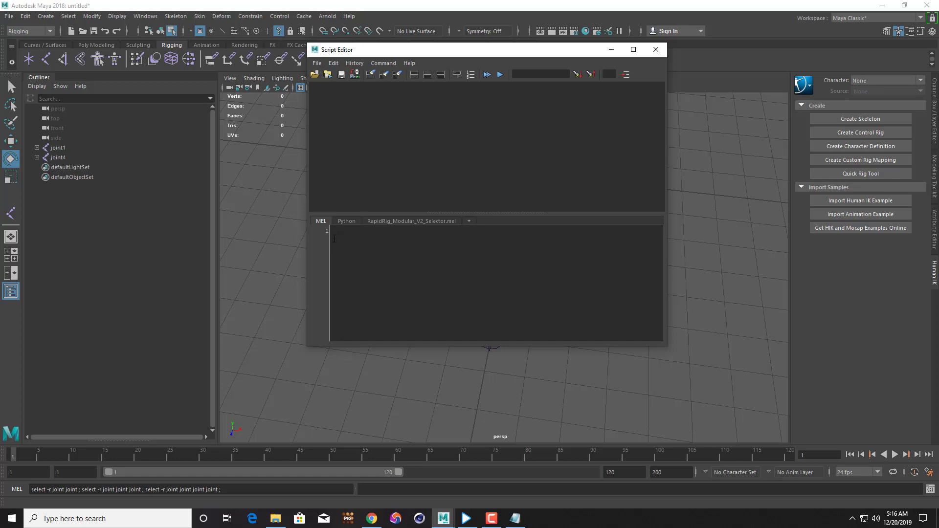
{"action": "key", "text": "ctrl+v"}
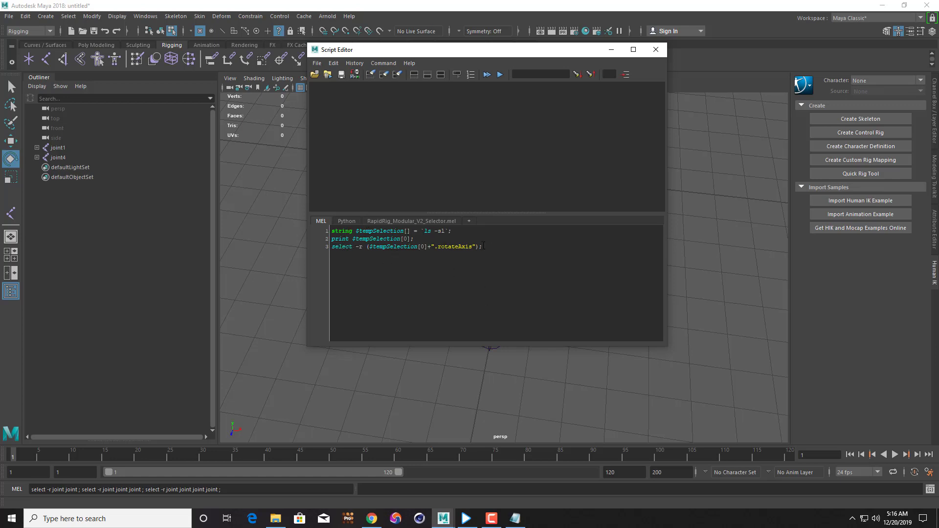
{"action": "left_click_drag", "start_coordinate": [381, 49], "coordinate": [461, 53]}
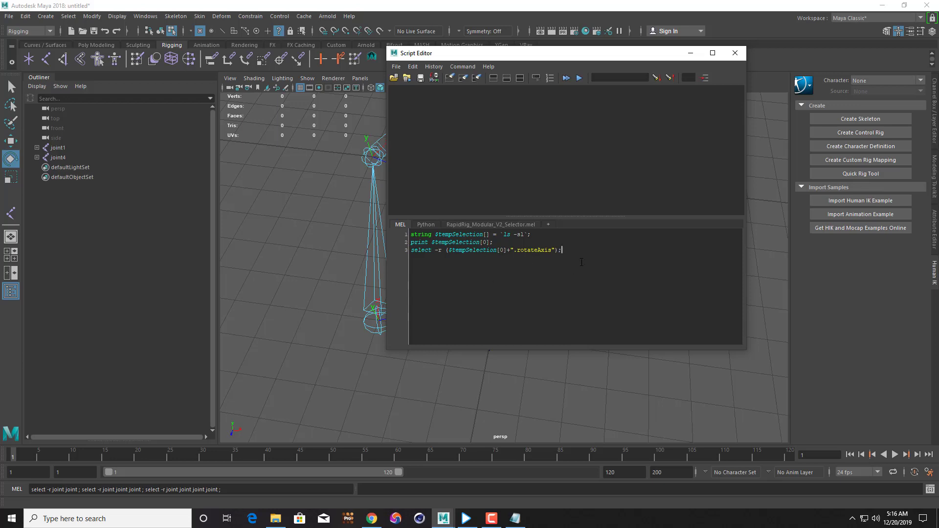
Step: Drag the MEL script onto the Rigging shelf as a new button, then close the Script Editor
{"action": "left_click_drag", "start_coordinate": [581, 262], "coordinate": [450, 226]}
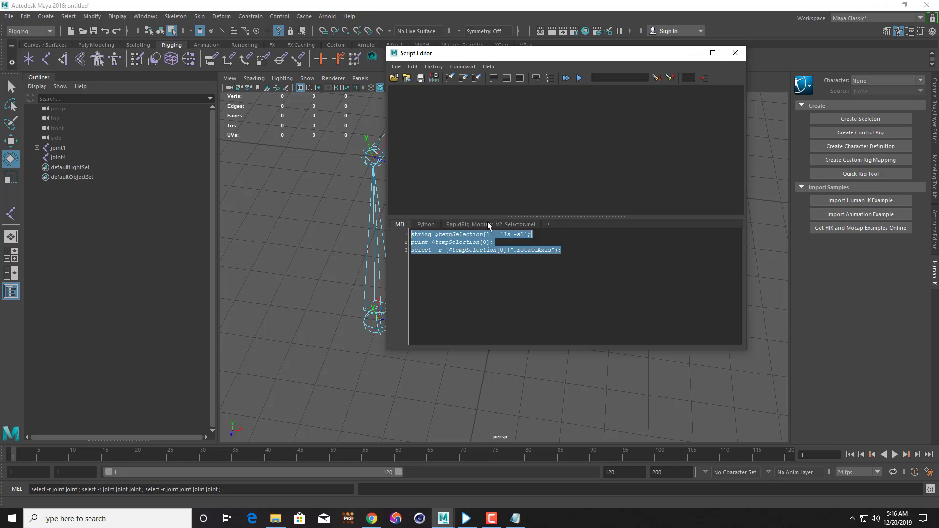
{"action": "mouse_move", "coordinate": [489, 59]}
{"action": "left_mouse_down"}
{"action": "mouse_move", "coordinate": [338, 103]}
{"action": "mouse_move", "coordinate": [415, 143]}
{"action": "left_mouse_up"}
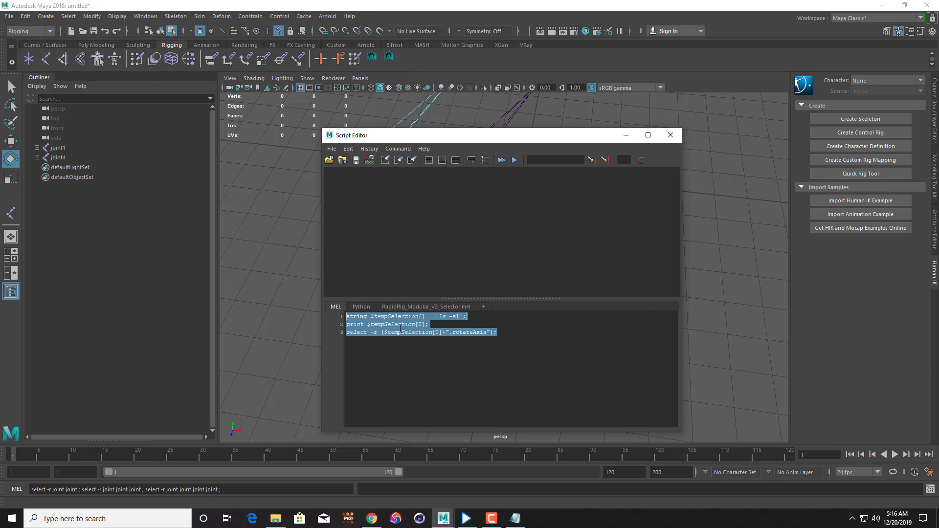
{"action": "left_click", "coordinate": [527, 339]}
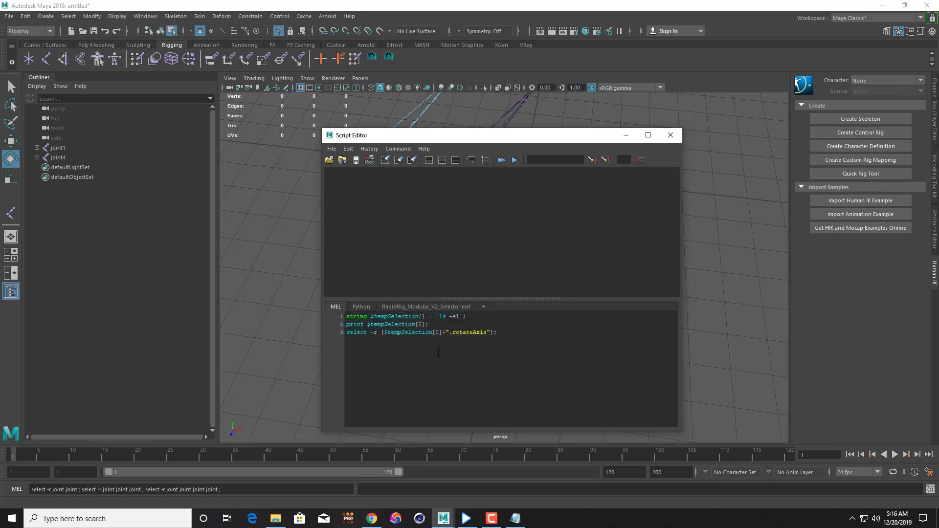
{"action": "key", "text": "ctrl+a"}
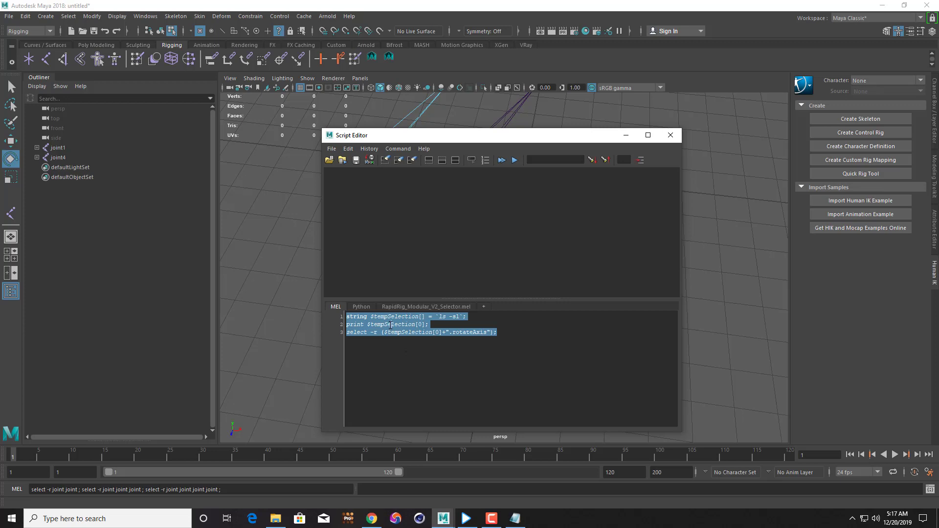
{"action": "mouse_move", "coordinate": [391, 325]}
{"action": "left_mouse_down"}
{"action": "mouse_move", "coordinate": [386, 332]}
{"action": "mouse_move", "coordinate": [390, 64]}
{"action": "left_mouse_up"}
{"action": "left_click_drag", "start_coordinate": [409, 325], "coordinate": [407, 325]}
{"action": "key", "text": "ctrl+z"}
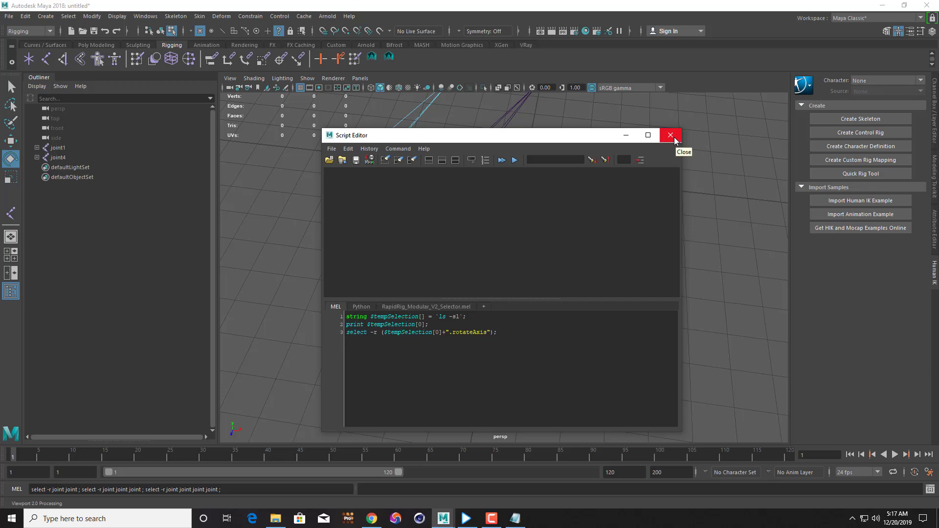
{"action": "left_click", "coordinate": [671, 136]}
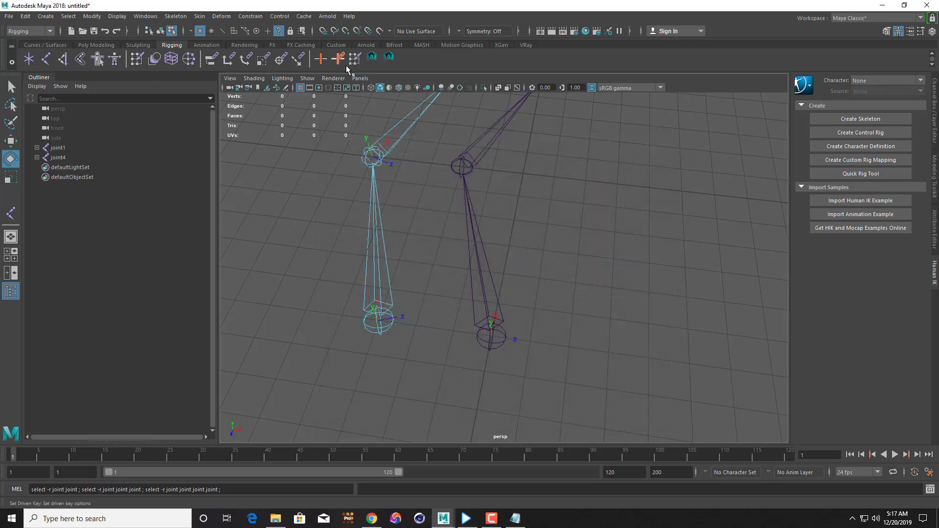
{"action": "left_click", "coordinate": [164, 32]}
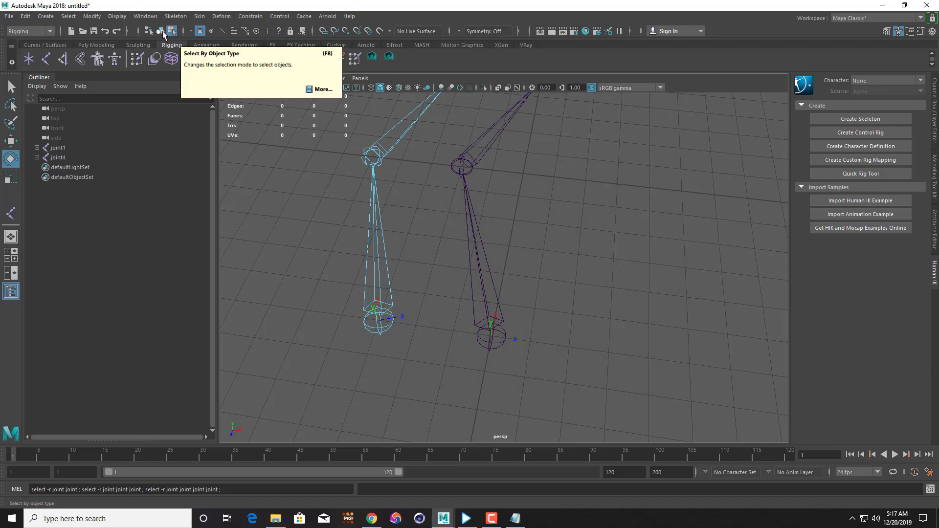
Step: Run the new shelf button on joint1 and rotate its local axis in top view to match the bone
{"action": "left_click", "coordinate": [162, 32]}
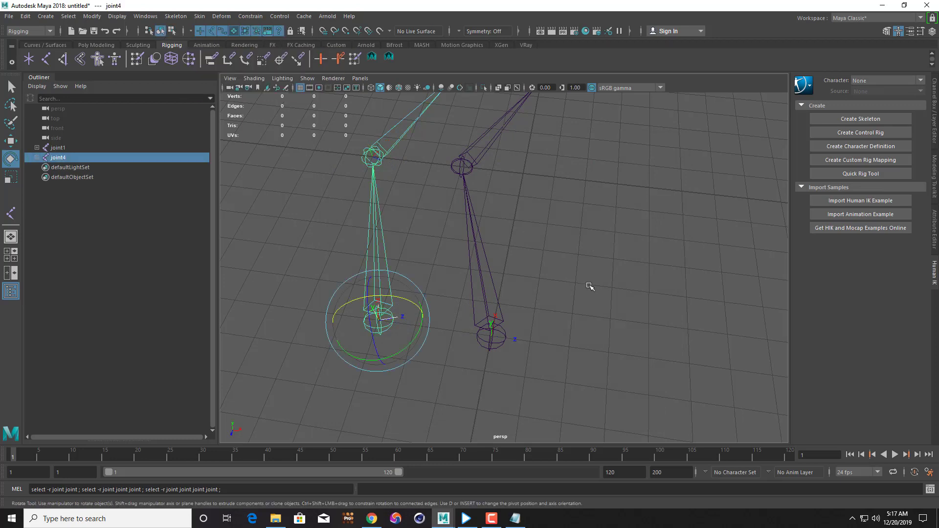
{"action": "left_click", "coordinate": [639, 297]}
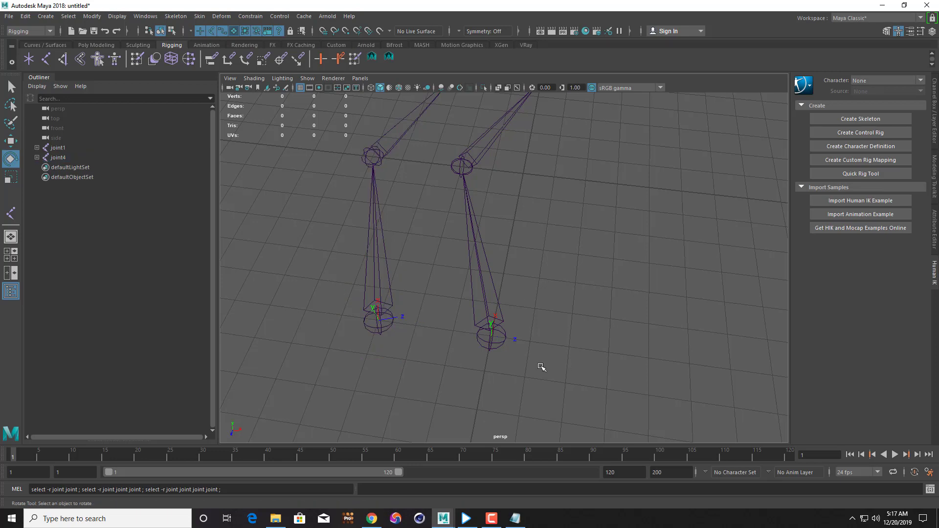
{"action": "left_click", "coordinate": [494, 340]}
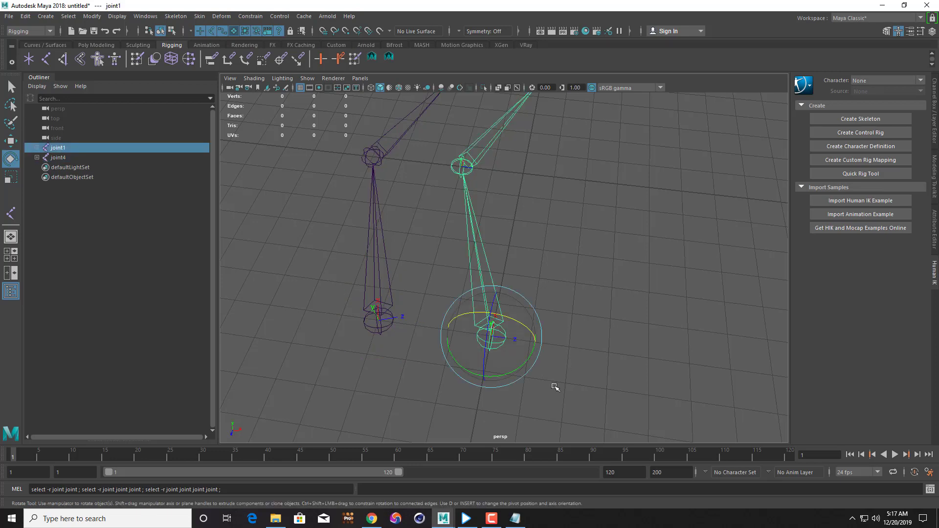
{"action": "left_click", "coordinate": [391, 59]}
{"action": "scroll", "coordinate": [522, 384], "scroll_direction": "up", "scroll_amount": 3}
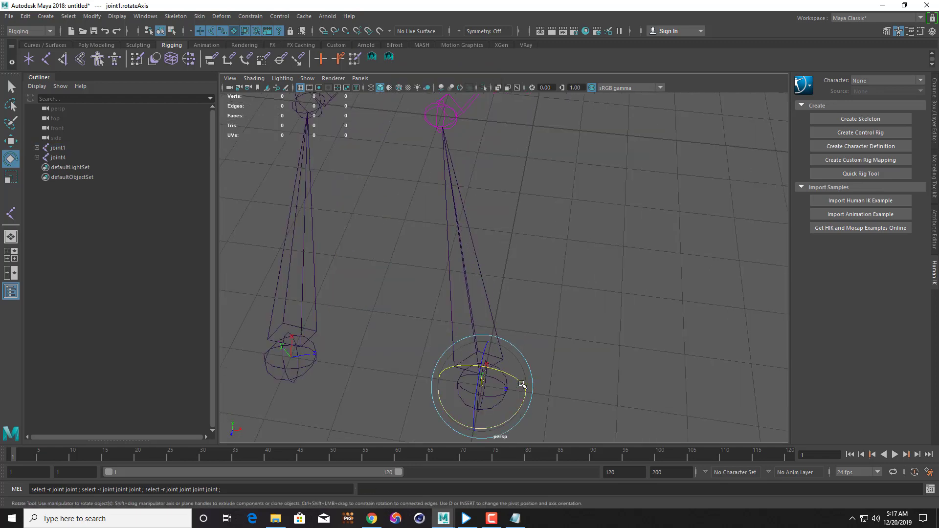
{"action": "mouse_move", "coordinate": [593, 396]}
{"action": "left_mouse_down", "text": "alt"}
{"action": "mouse_move", "coordinate": [574, 377]}
{"action": "mouse_move", "coordinate": [562, 404]}
{"action": "left_mouse_up", "text": "alt"}
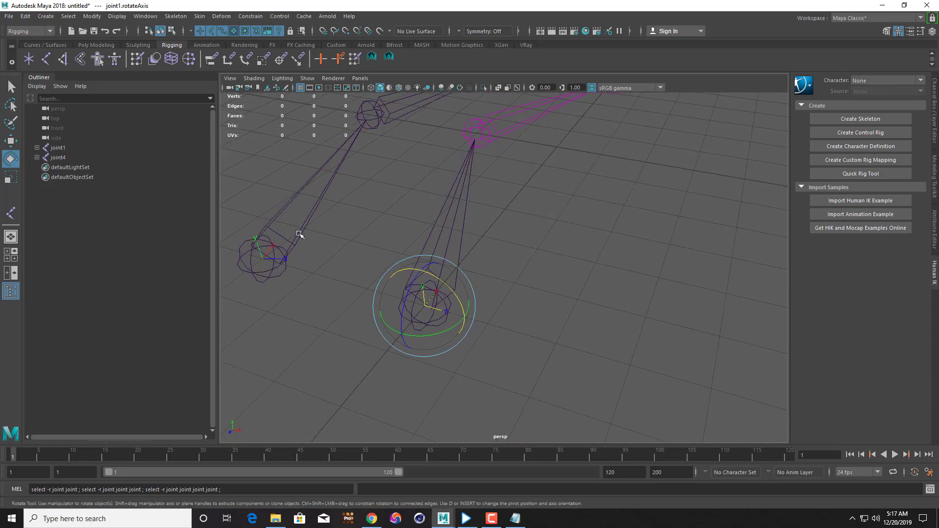
{"action": "key", "text": "space"}
{"action": "key", "text": "space"}
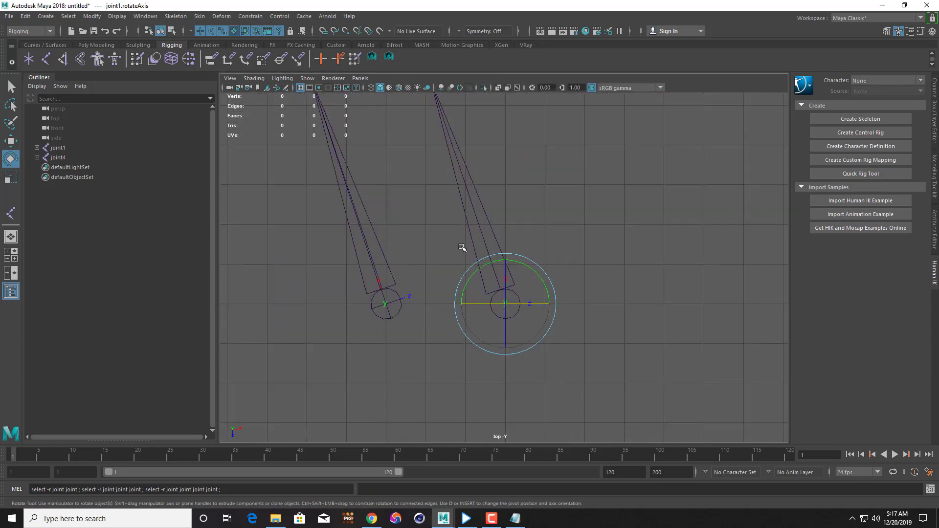
{"action": "scroll", "coordinate": [461, 247], "scroll_direction": "up", "scroll_amount": 2}
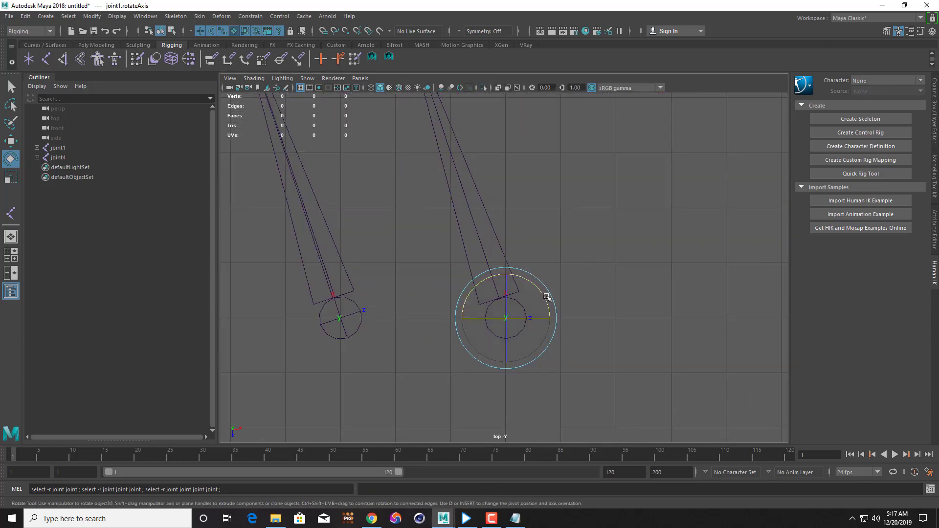
{"action": "left_click_drag", "start_coordinate": [547, 297], "coordinate": [528, 283]}
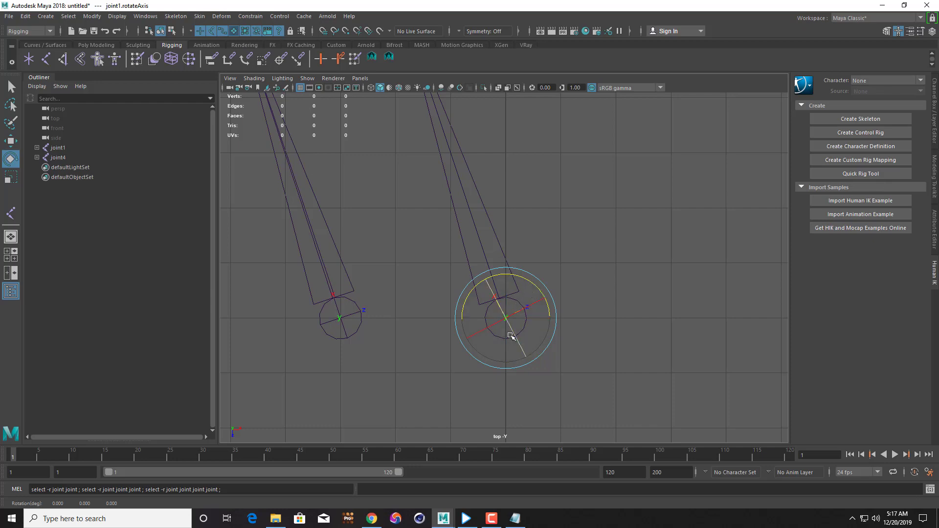
{"action": "left_click", "coordinate": [531, 201]}
{"action": "scroll", "coordinate": [526, 273], "scroll_direction": "down", "scroll_amount": 5}
Step: Maximize the perspective view and test-rotate the right leg chain about joint1
{"action": "key", "text": "space"}
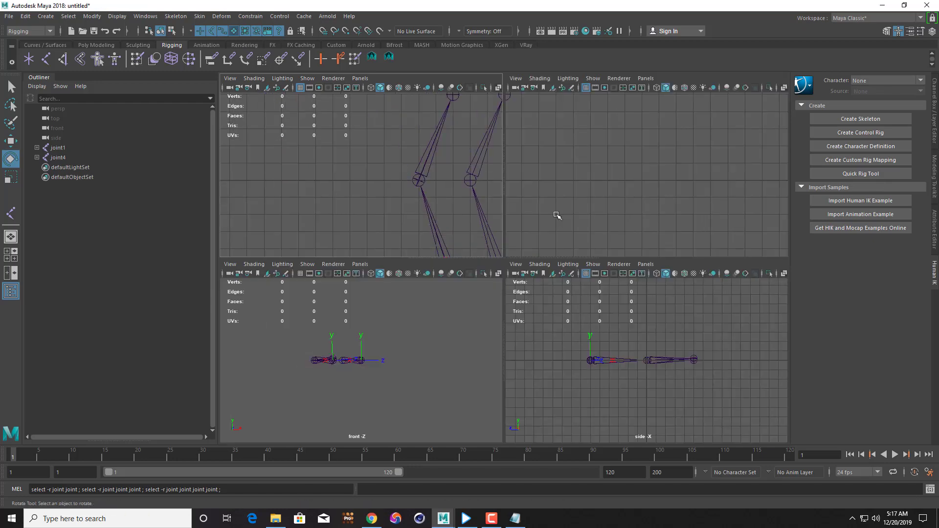
{"action": "key", "text": "space"}
{"action": "mouse_move", "coordinate": [592, 246]}
{"action": "left_mouse_down", "text": "alt"}
{"action": "mouse_move", "coordinate": [528, 310]}
{"action": "mouse_move", "coordinate": [434, 252]}
{"action": "left_mouse_up", "text": "alt"}
{"action": "left_click", "coordinate": [489, 279]}
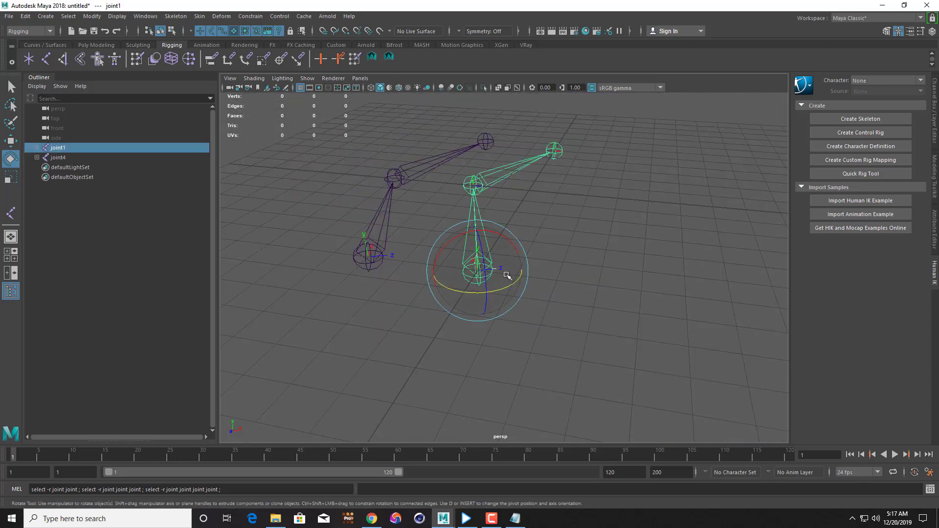
{"action": "mouse_move", "coordinate": [490, 229]}
{"action": "left_mouse_down"}
{"action": "mouse_move", "coordinate": [483, 238]}
{"action": "mouse_move", "coordinate": [464, 231]}
{"action": "mouse_move", "coordinate": [485, 226]}
{"action": "mouse_move", "coordinate": [484, 244]}
{"action": "left_mouse_up"}
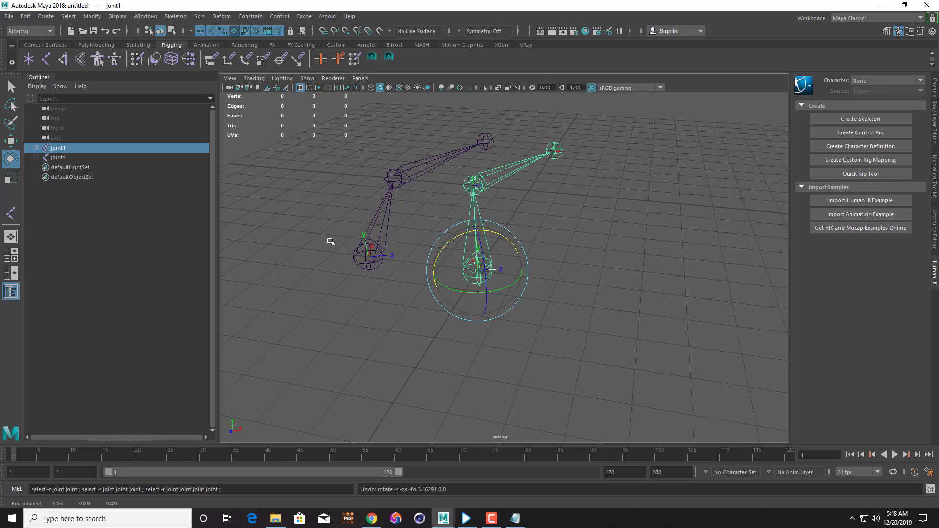
Step: Test-rotate the left leg chain about joint4, then the right chain about joint1 again
{"action": "left_click", "coordinate": [350, 257]}
{"action": "mouse_move", "coordinate": [407, 239]}
{"action": "left_mouse_down"}
{"action": "mouse_move", "coordinate": [417, 256]}
{"action": "mouse_move", "coordinate": [406, 264]}
{"action": "mouse_move", "coordinate": [430, 242]}
{"action": "left_mouse_up"}
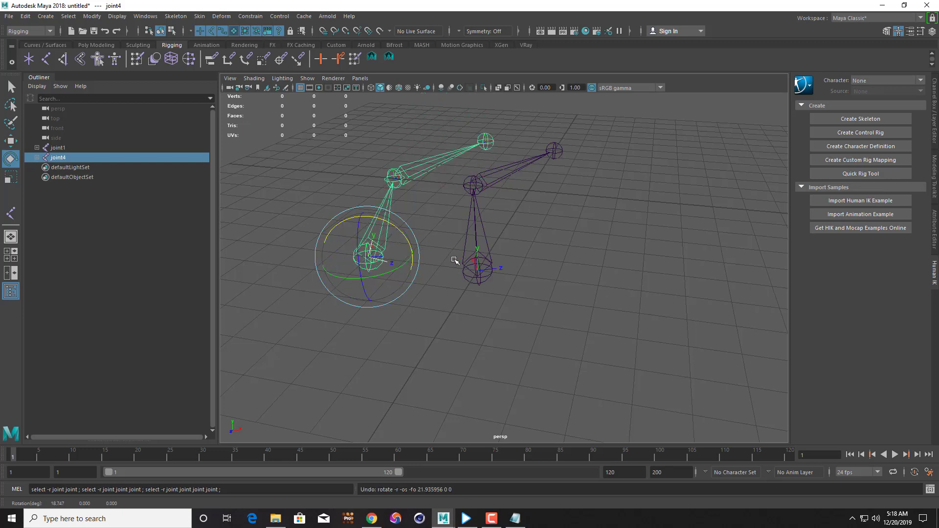
{"action": "left_click", "coordinate": [477, 267]}
{"action": "mouse_move", "coordinate": [499, 234]}
{"action": "left_mouse_down"}
{"action": "mouse_move", "coordinate": [504, 247]}
{"action": "mouse_move", "coordinate": [479, 239]}
{"action": "mouse_move", "coordinate": [527, 250]}
{"action": "left_mouse_up"}
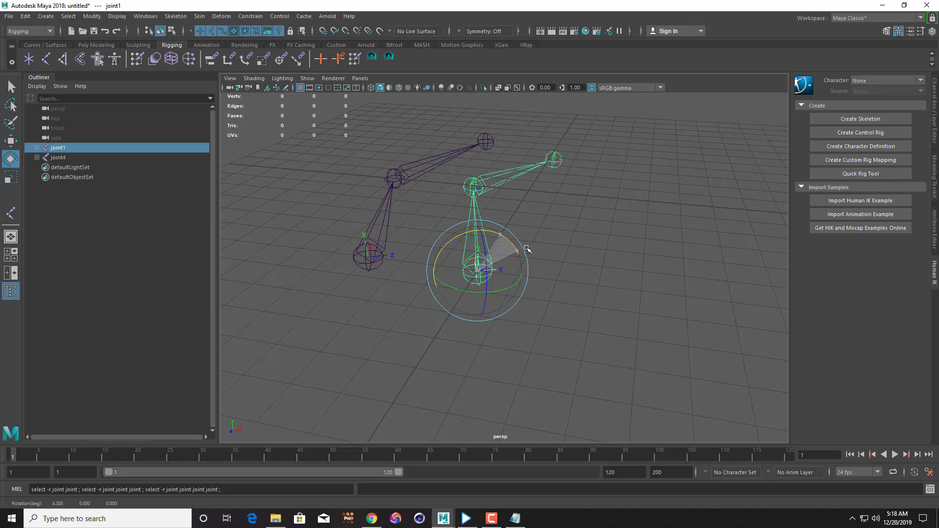
Step: Undo the last chain rotation and zoom the top view onto both knee joints
{"action": "key", "text": "ctrl+z"}
{"action": "key", "text": "ctrl+z"}
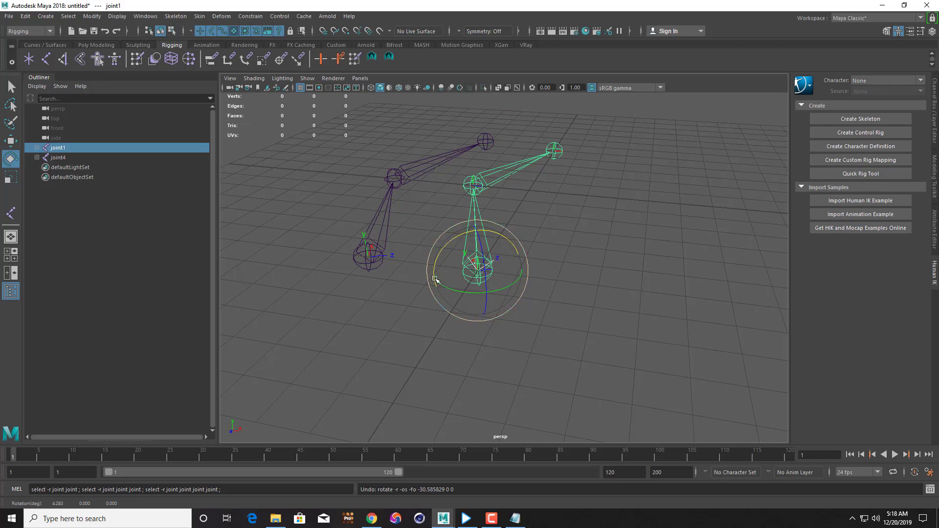
{"action": "key", "text": "space"}
{"action": "key", "text": "space"}
{"action": "scroll", "coordinate": [470, 296], "scroll_direction": "up", "scroll_amount": 3}
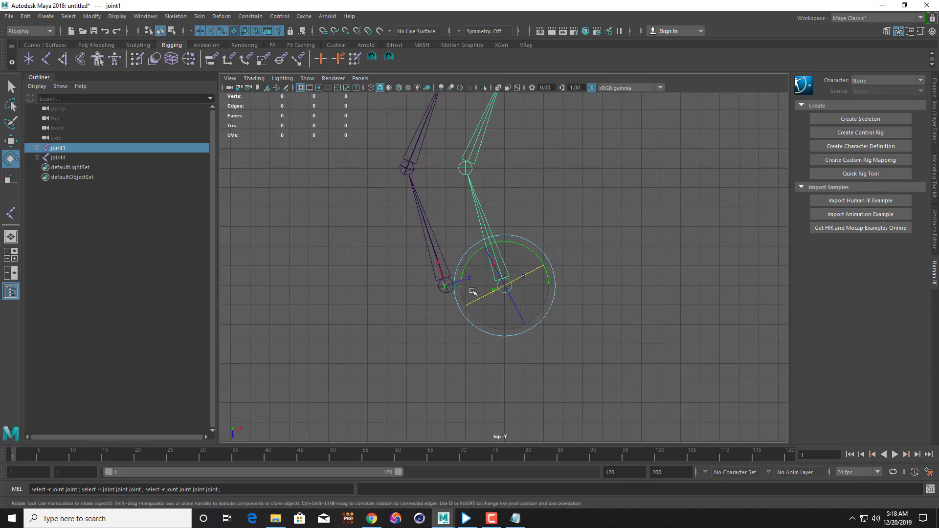
{"action": "scroll", "coordinate": [472, 291], "scroll_direction": "up", "scroll_amount": 3}
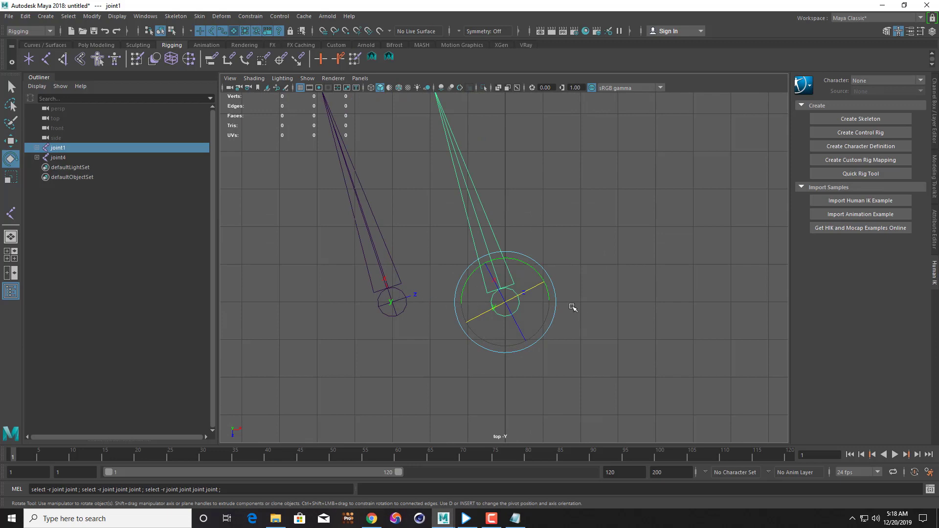
{"action": "mouse_move", "coordinate": [489, 209]}
{"action": "middle_mouse_down", "text": "alt"}
{"action": "mouse_move", "coordinate": [499, 362]}
{"action": "mouse_move", "coordinate": [444, 298]}
{"action": "mouse_move", "coordinate": [435, 302]}
{"action": "middle_mouse_up", "text": "alt"}
Step: Show Local Rotation Axes on both leg chains and centre the knees in the top view
{"action": "left_click", "coordinate": [317, 262]}
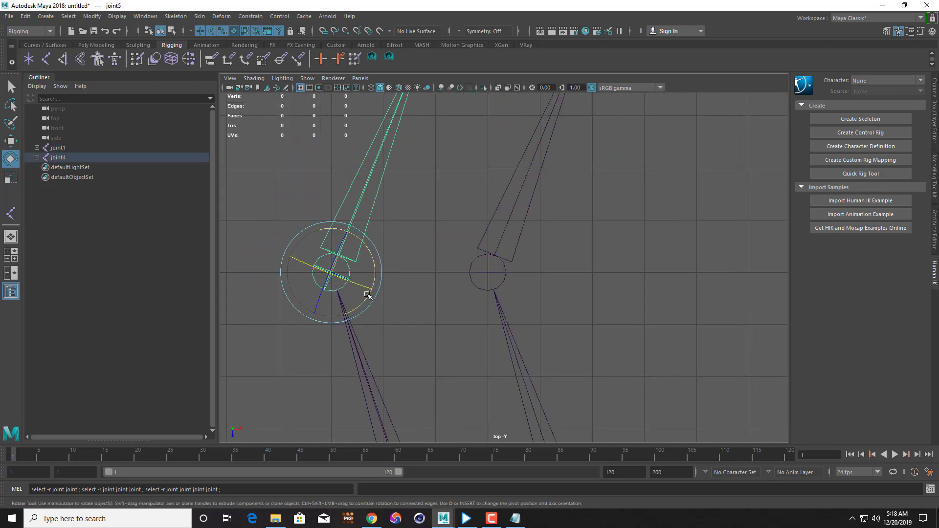
{"action": "left_click", "coordinate": [484, 269], "text": "shift"}
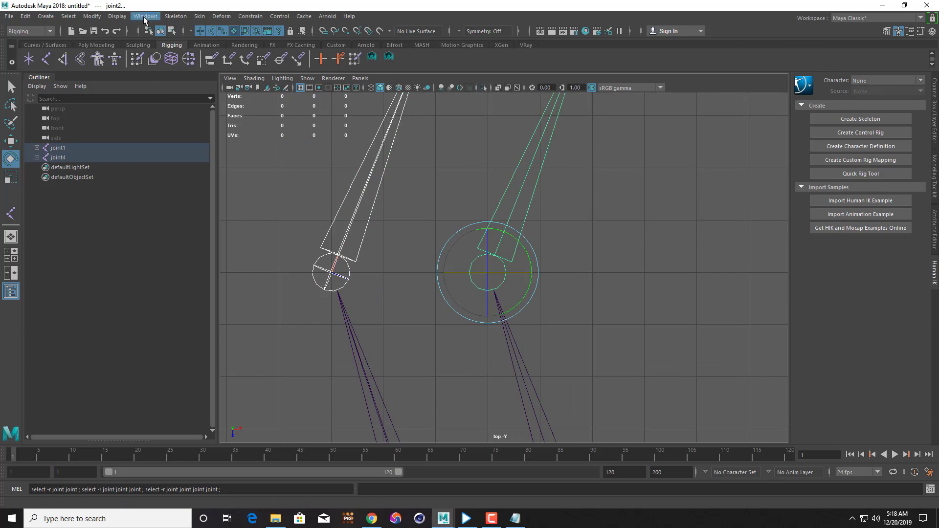
{"action": "left_click", "coordinate": [117, 16]}
{"action": "mouse_move", "coordinate": [144, 130]}
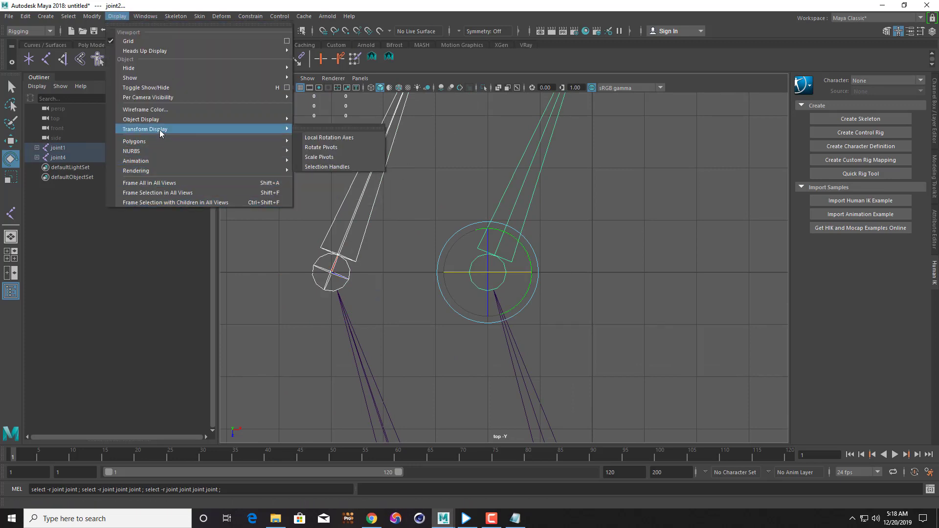
{"action": "left_click", "coordinate": [357, 140]}
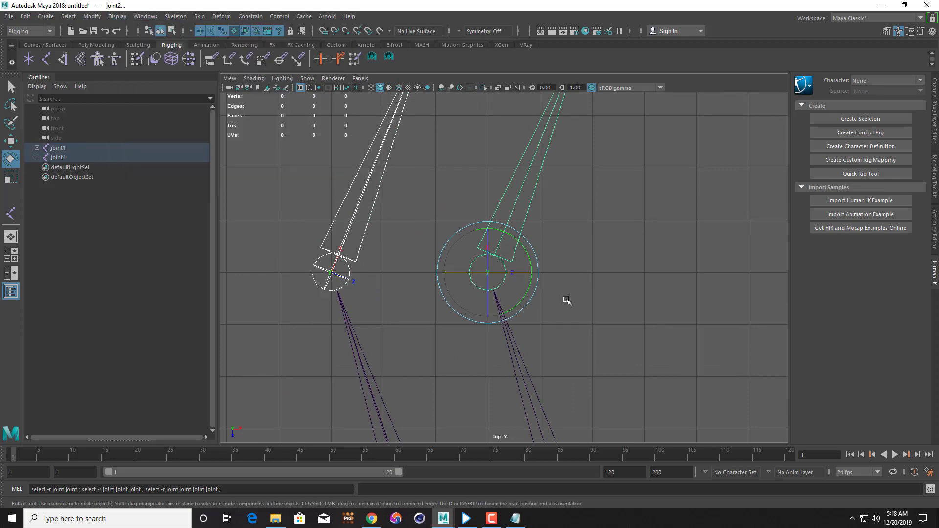
{"action": "scroll", "coordinate": [570, 296], "scroll_direction": "up", "scroll_amount": 1}
{"action": "scroll", "coordinate": [387, 316], "scroll_direction": "up", "scroll_amount": 1}
{"action": "scroll", "coordinate": [387, 316], "scroll_direction": "up", "scroll_amount": 1}
{"action": "middle_click_drag", "start_coordinate": [363, 310], "coordinate": [434, 292], "text": "alt"}
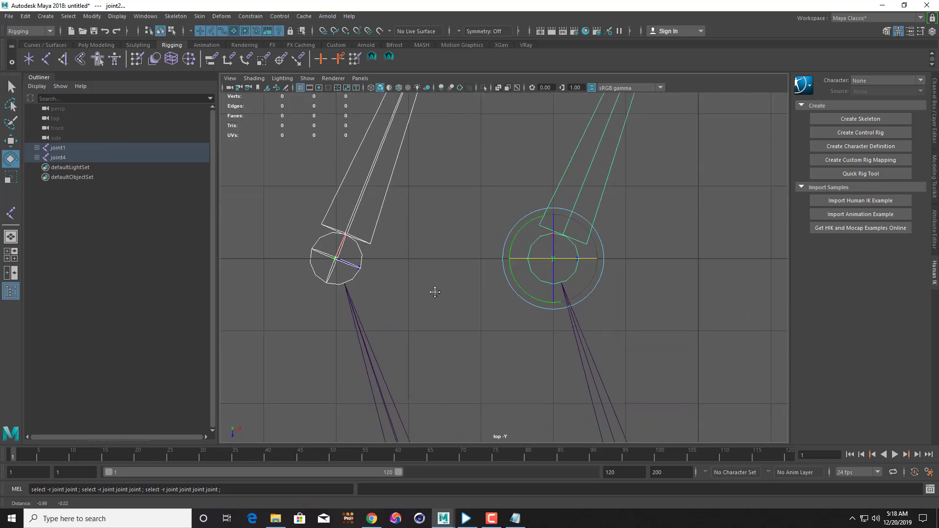
Step: Select the right knee joint's rotation axis and rotate it in the top view
{"action": "left_click", "coordinate": [638, 281]}
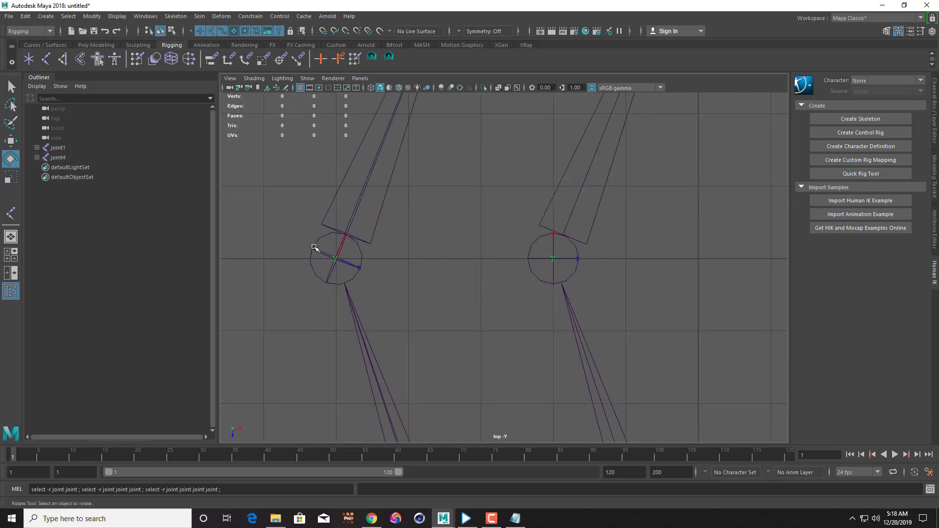
{"action": "left_click_drag", "start_coordinate": [509, 246], "coordinate": [637, 266]}
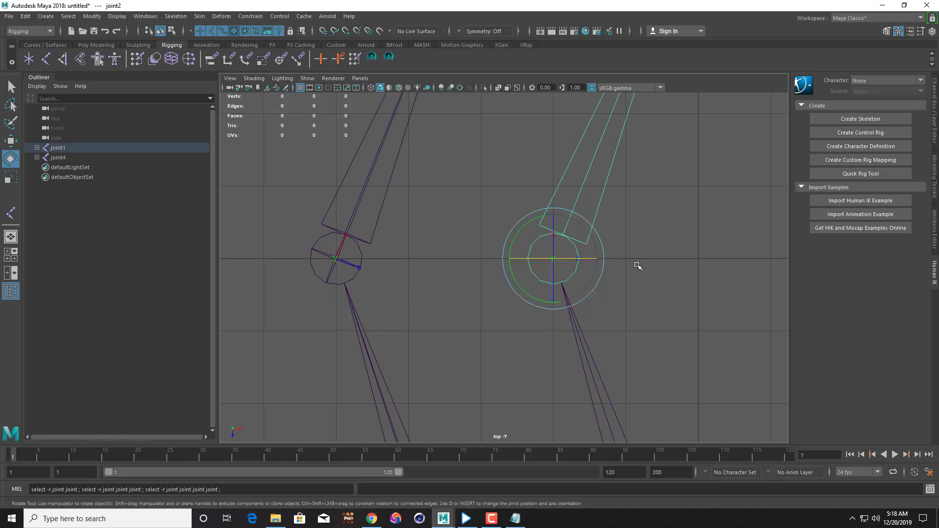
{"action": "left_click", "coordinate": [611, 269]}
{"action": "left_click_drag", "start_coordinate": [505, 220], "coordinate": [626, 262]}
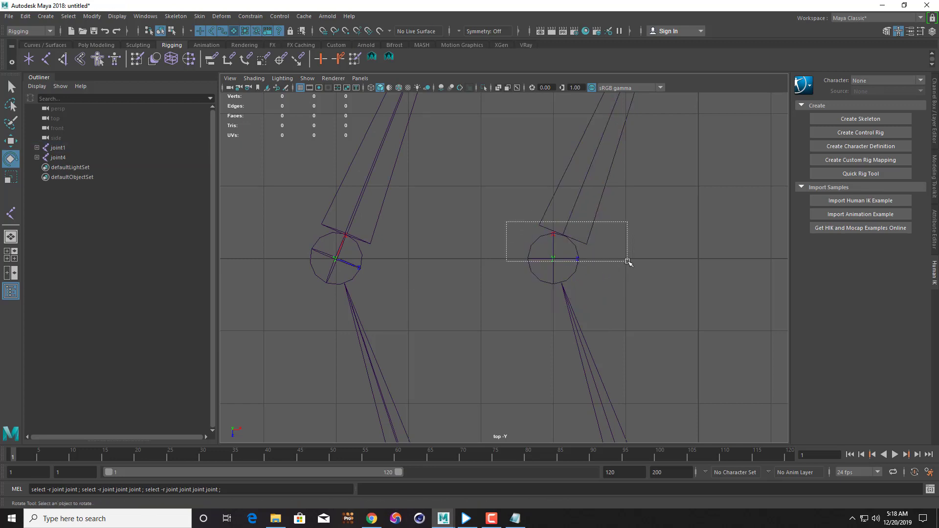
{"action": "left_click", "coordinate": [390, 59]}
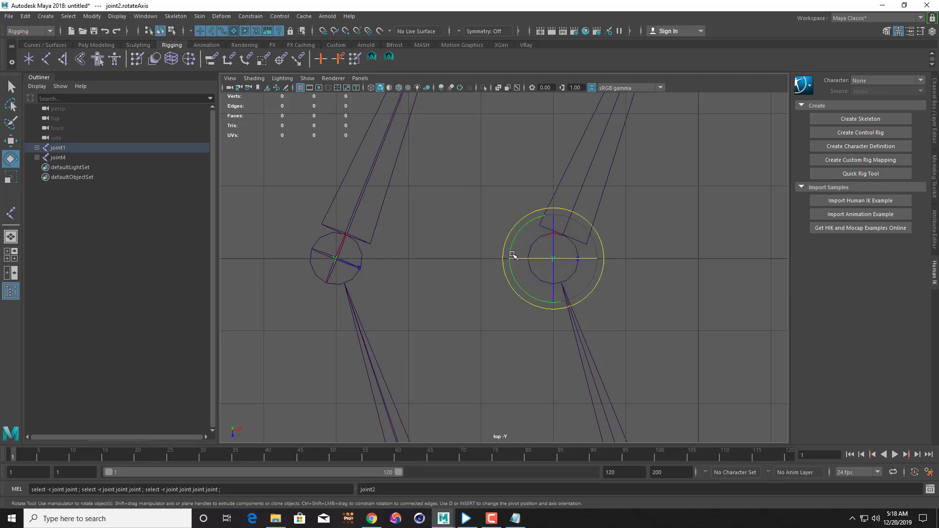
{"action": "left_click_drag", "start_coordinate": [511, 250], "coordinate": [507, 245]}
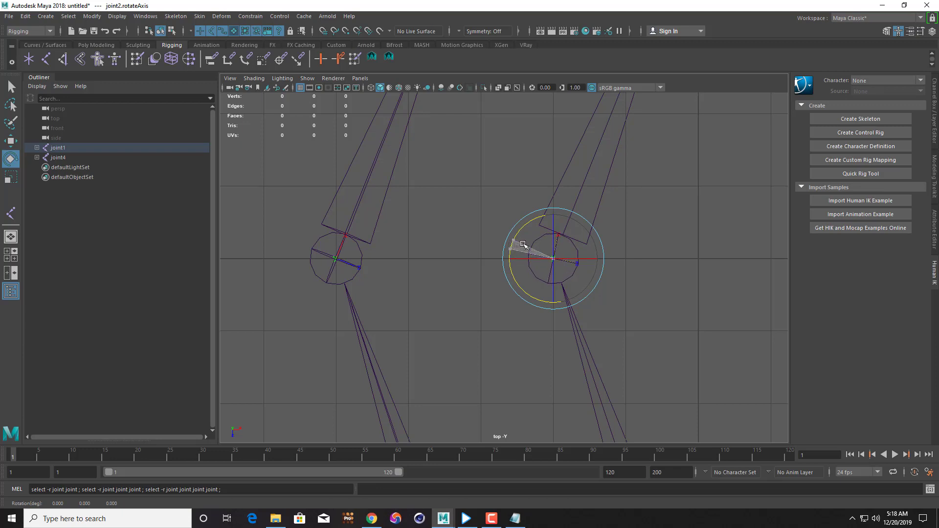
Step: Reselect joint2's rotation axis, deselect it, zoom out and return to four views
{"action": "left_click", "coordinate": [554, 295]}
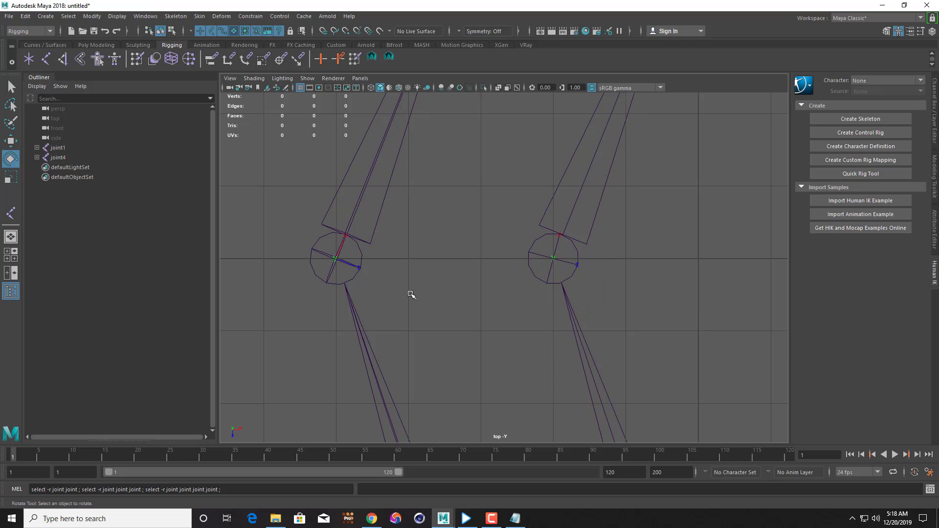
{"action": "left_click", "coordinate": [537, 256]}
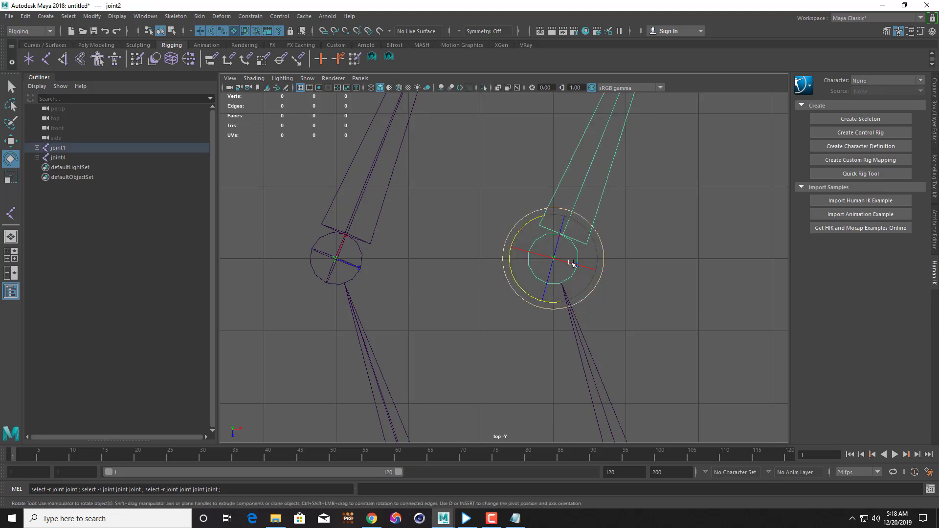
{"action": "left_click", "coordinate": [390, 58]}
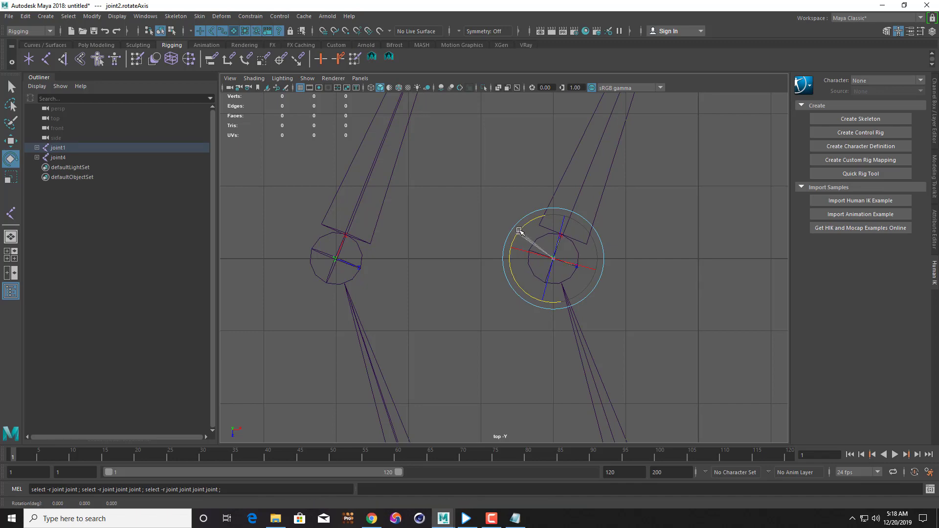
{"action": "left_click", "coordinate": [505, 240]}
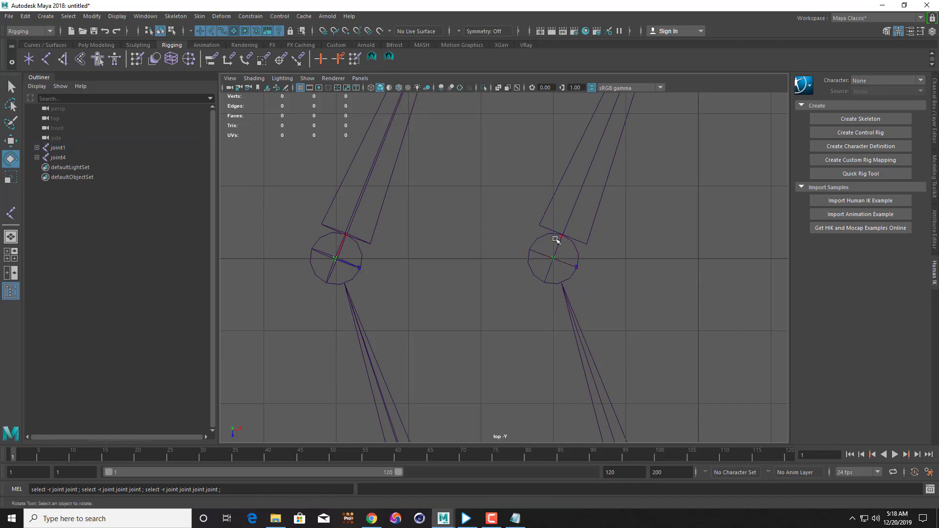
{"action": "scroll", "coordinate": [453, 224], "scroll_direction": "down", "scroll_amount": 5}
{"action": "scroll", "coordinate": [520, 254], "scroll_direction": "down", "scroll_amount": 2}
{"action": "key", "text": "space"}
{"action": "key", "text": "space"}
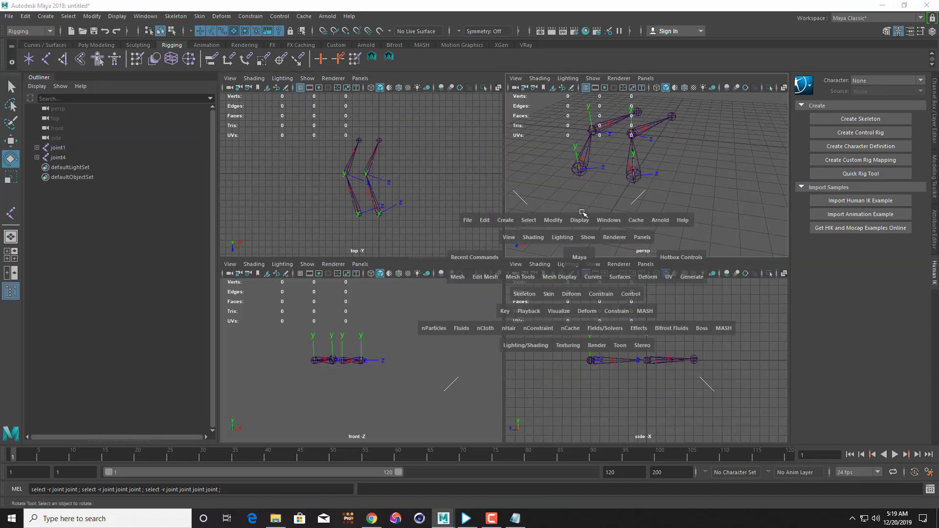
Step: Test-rotate the right leg chain's knee bend, then undo both rotations
{"action": "scroll", "coordinate": [532, 315], "scroll_direction": "up", "scroll_amount": 3}
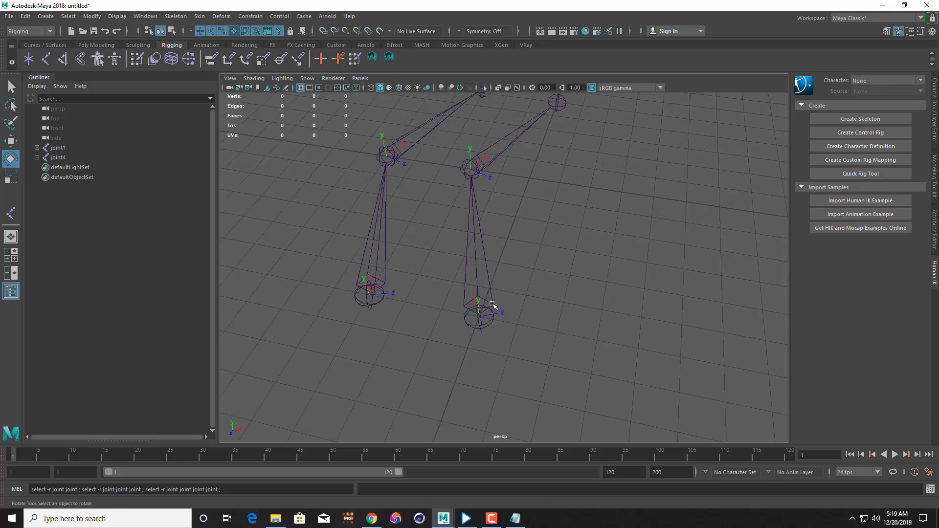
{"action": "left_click_drag", "start_coordinate": [446, 301], "coordinate": [501, 328]}
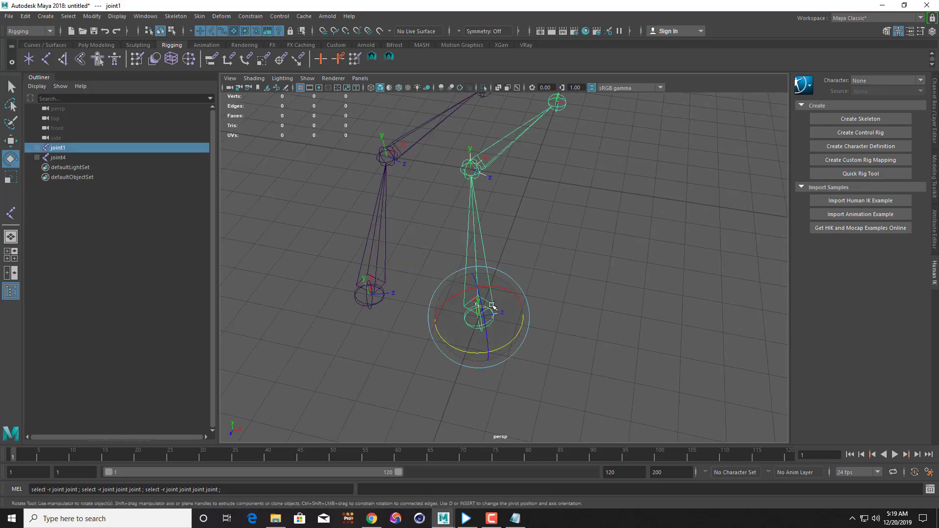
{"action": "mouse_move", "coordinate": [489, 287]}
{"action": "left_mouse_down"}
{"action": "mouse_move", "coordinate": [519, 295]}
{"action": "mouse_move", "coordinate": [489, 289]}
{"action": "left_mouse_up"}
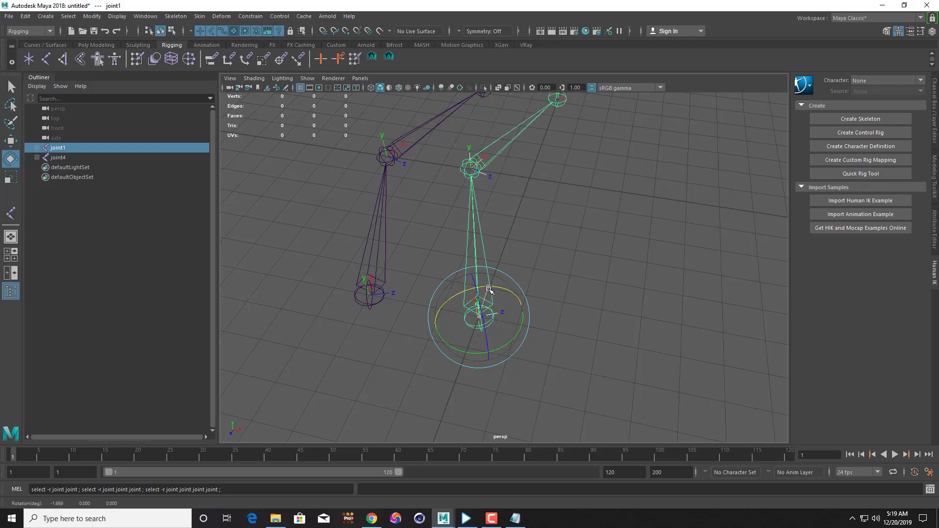
{"action": "left_click_drag", "start_coordinate": [346, 292], "coordinate": [404, 289]}
{"action": "key", "text": "ctrl+z"}
{"action": "key", "text": "ctrl+z"}
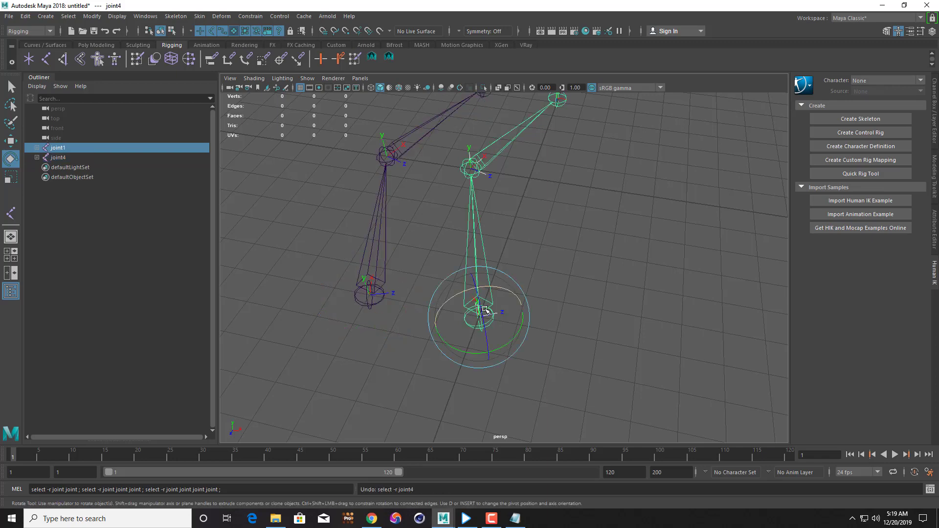
{"action": "key", "text": "ctrl+z"}
Step: Orbit the perspective camera around both legs, select the left chain and undo once more
{"action": "left_click_drag", "start_coordinate": [521, 234], "coordinate": [498, 244], "text": "alt"}
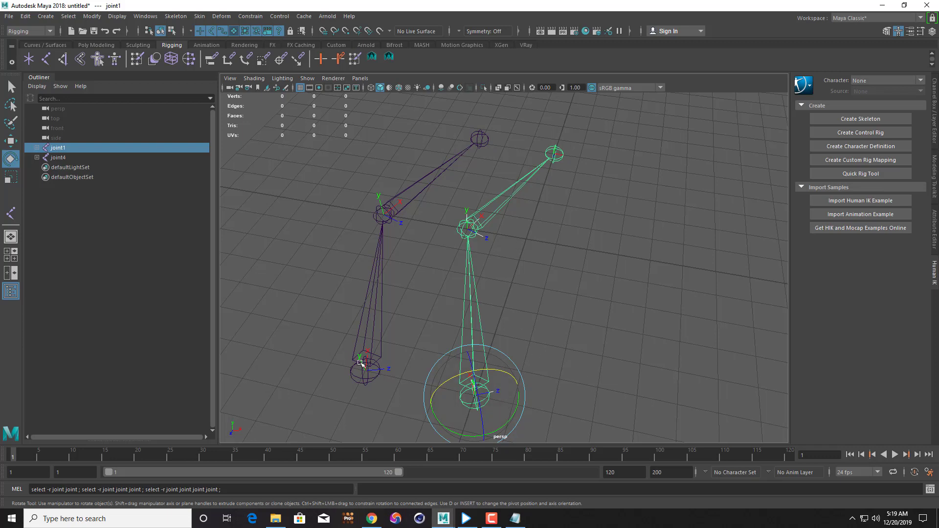
{"action": "left_click", "coordinate": [362, 367]}
{"action": "key", "text": "ctrl+z"}
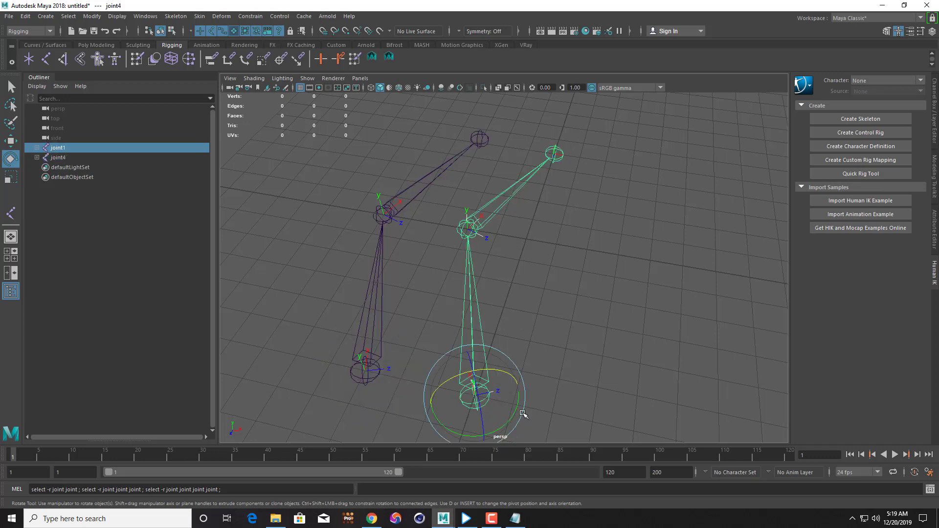